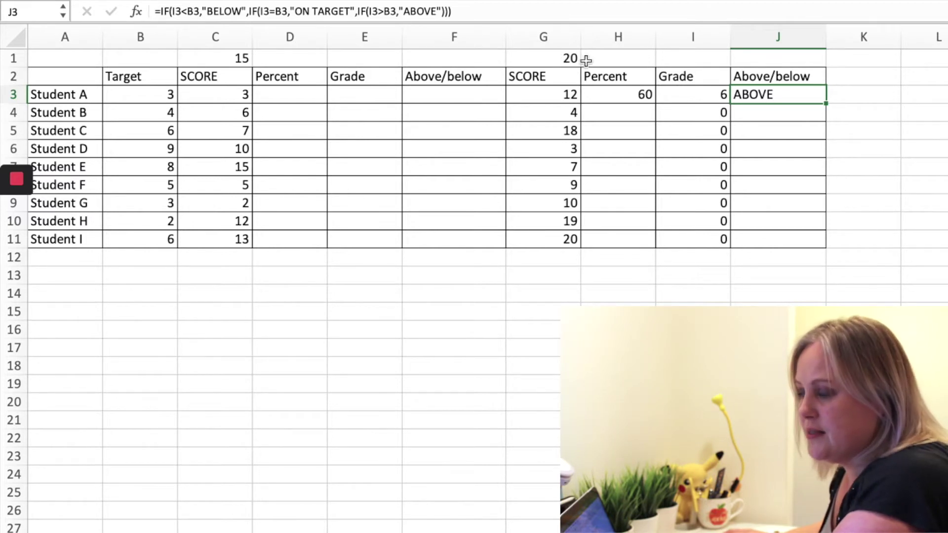
Step: Try copying Student A's percent formula from H3 down to H5 and check the resulting formula in H4
{"action": "left_click", "coordinate": [624, 95]}
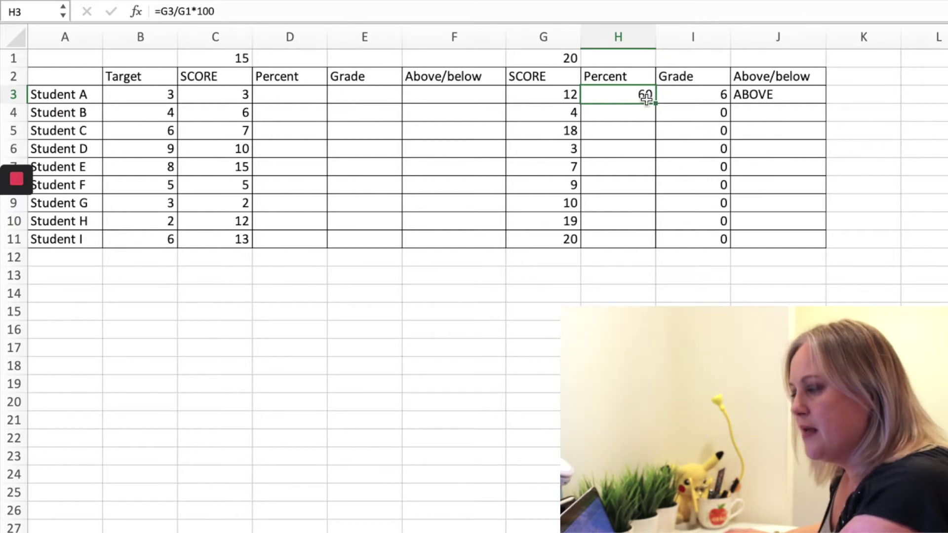
{"action": "left_click_drag", "start_coordinate": [222, 11], "coordinate": [157, 9]}
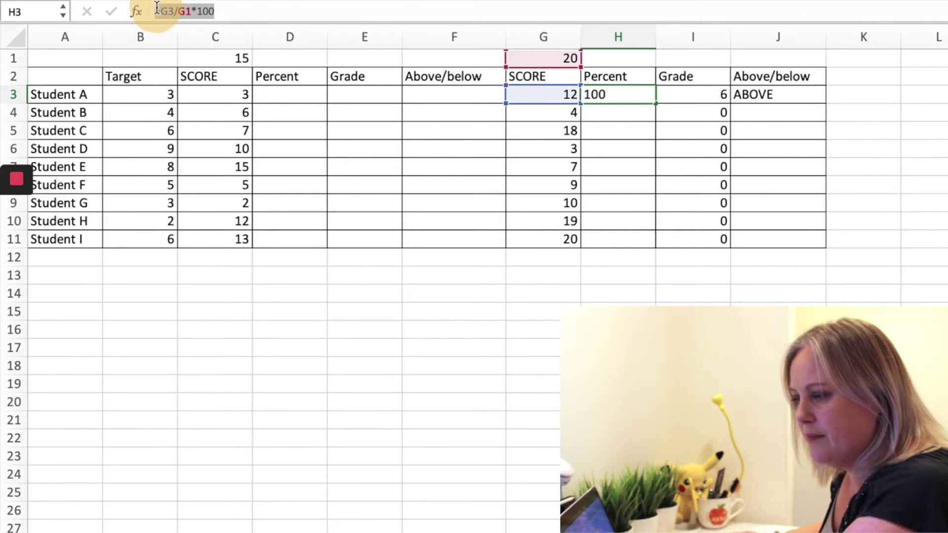
{"action": "left_click", "coordinate": [215, 11]}
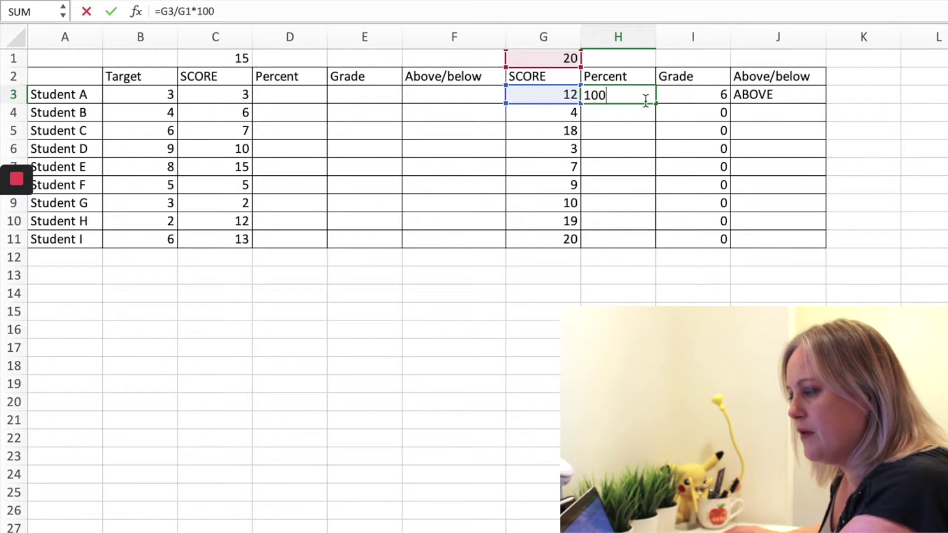
{"action": "left_click_drag", "start_coordinate": [656, 103], "coordinate": [657, 141]}
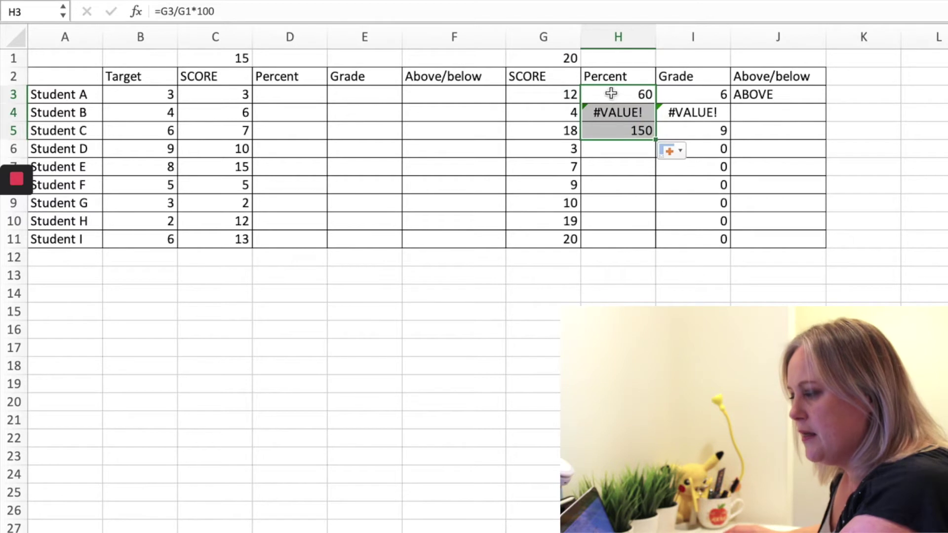
{"action": "left_click", "coordinate": [612, 113]}
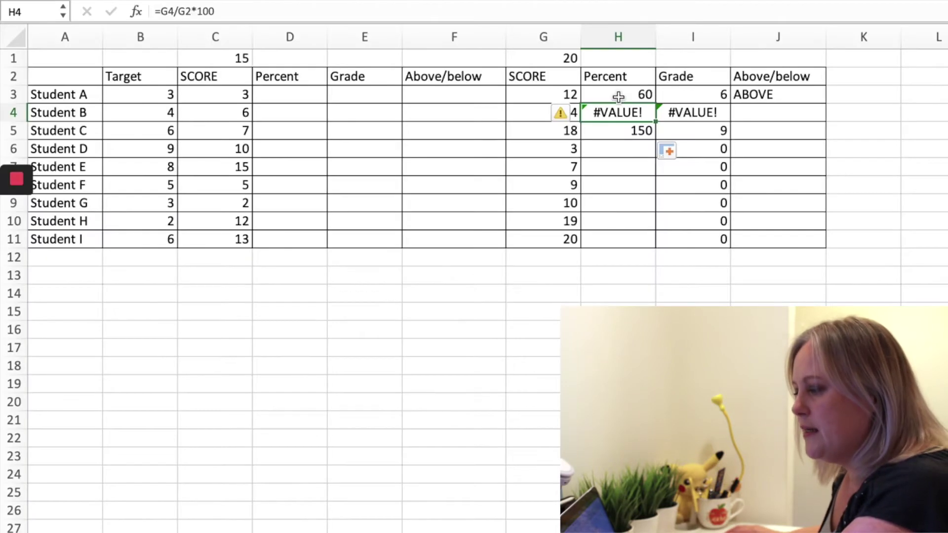
Step: Make the G1 reference in H3 absolute so the formula reads =G3/$G$1*100, and fill it down to H11
{"action": "left_click", "coordinate": [771, 208]}
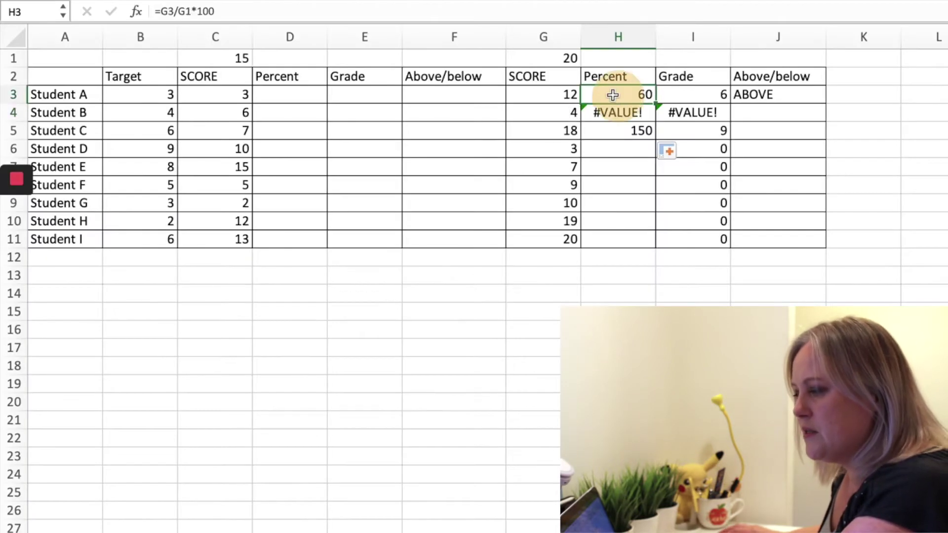
{"action": "left_click", "coordinate": [181, 11]}
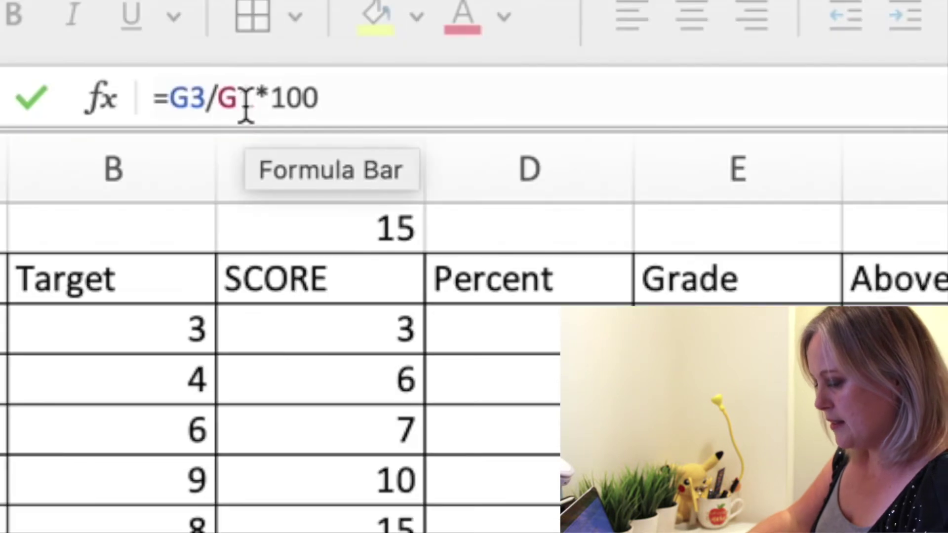
{"action": "type", "text": "$"}
{"action": "key", "text": "Right"}
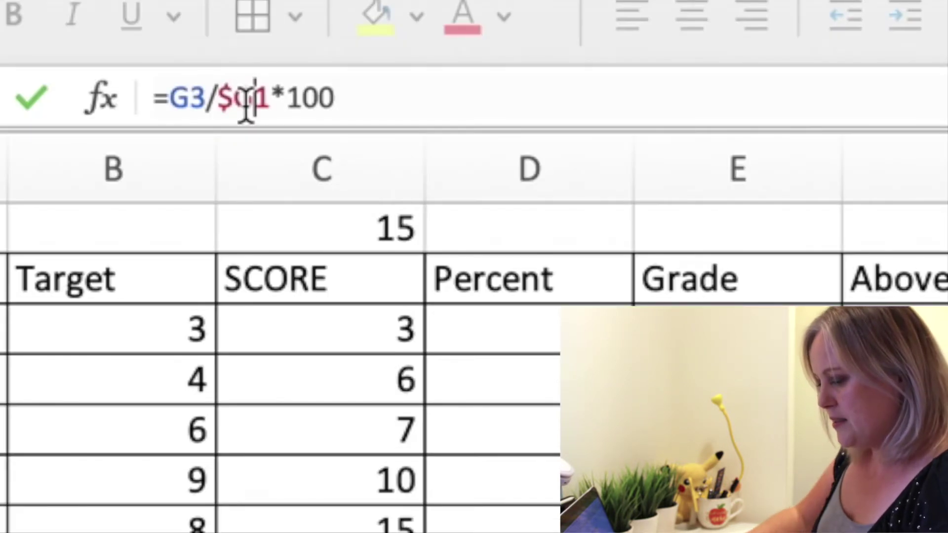
{"action": "type", "text": "$"}
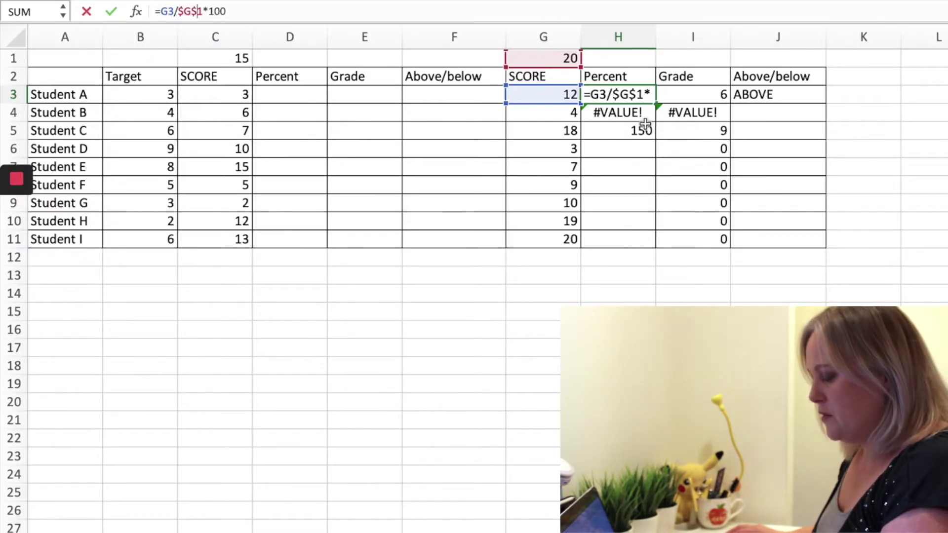
{"action": "key", "text": "Return"}
{"action": "left_click", "coordinate": [653, 100]}
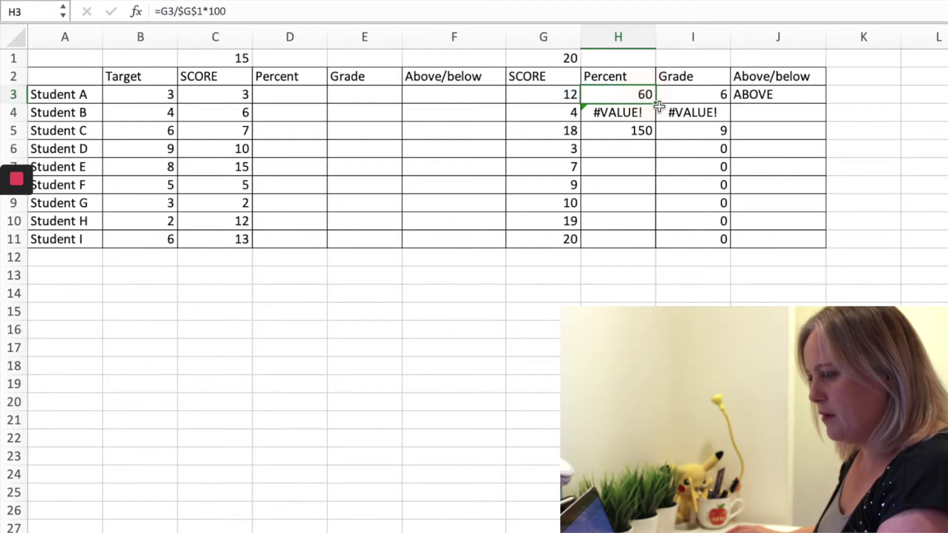
{"action": "left_click_drag", "start_coordinate": [657, 105], "coordinate": [652, 248]}
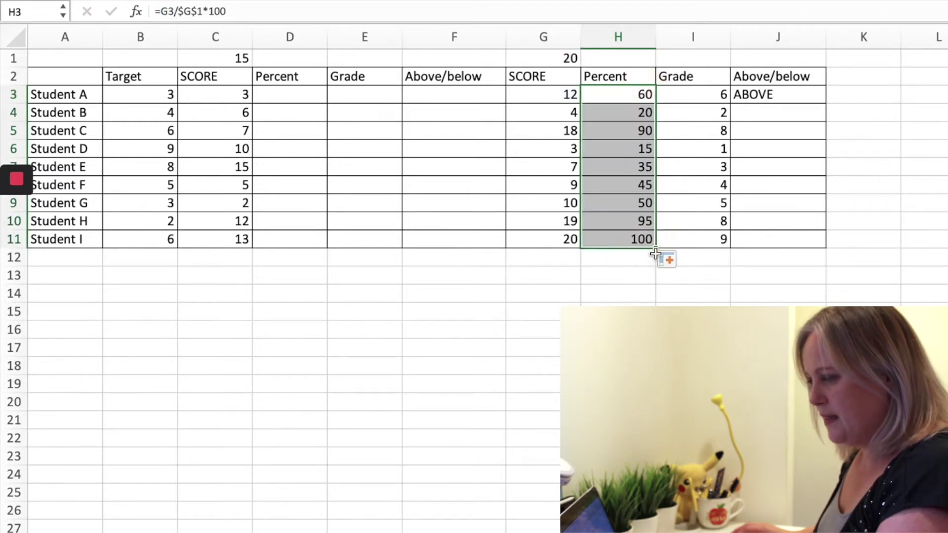
Step: Examine the copied percent formula in H4 and discard any edits to it
{"action": "left_click", "coordinate": [641, 113]}
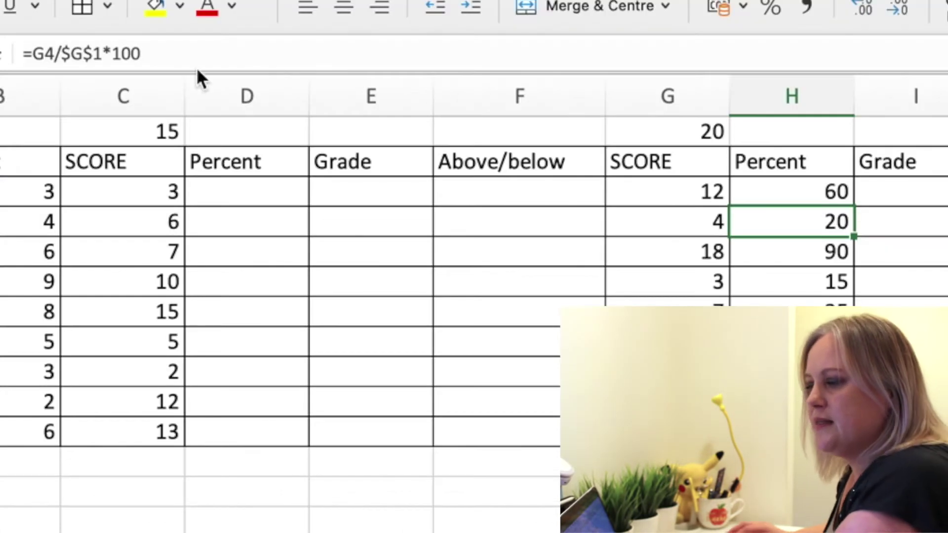
{"action": "left_click", "coordinate": [22, 52]}
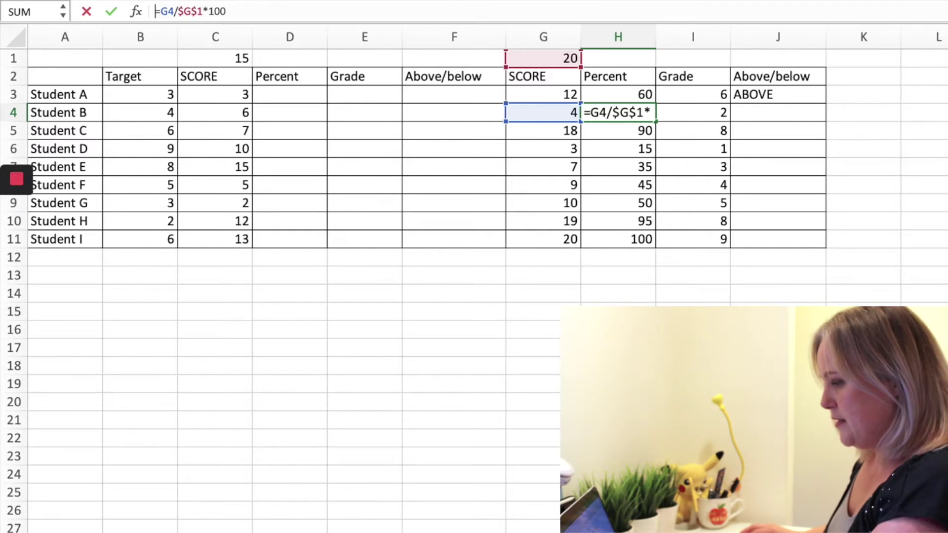
{"action": "type", "text": "=H18"}
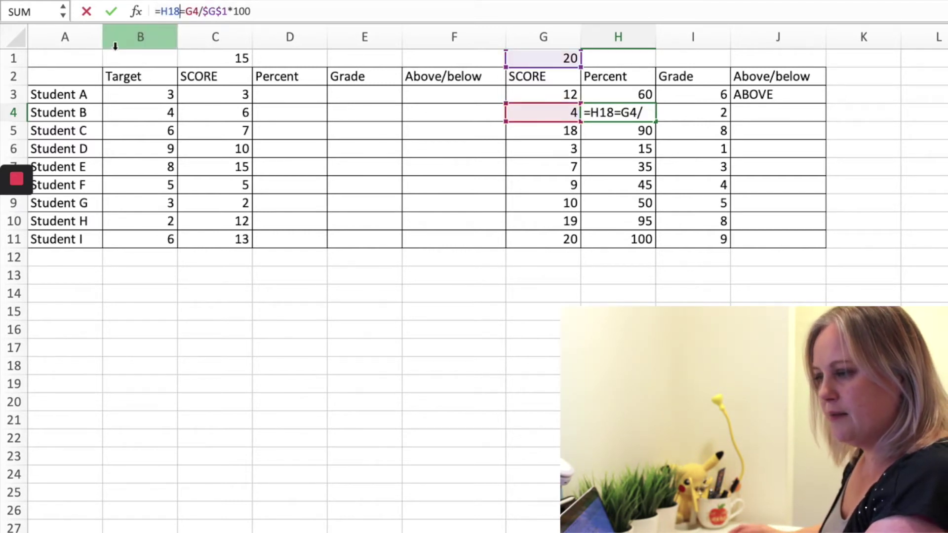
{"action": "left_click", "coordinate": [85, 12]}
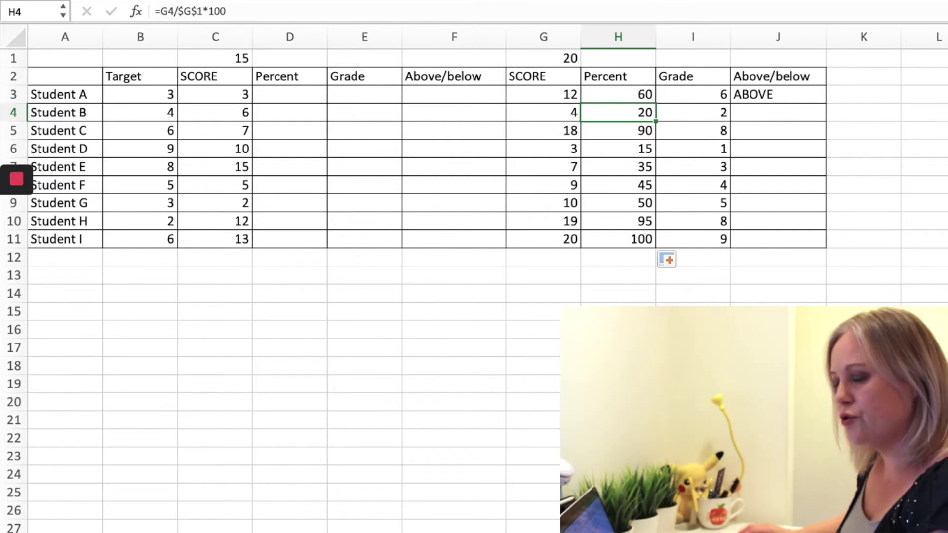
Step: On the sheet with the grade lookup tables, name the Rawscore, Percent and Grade table in B2:D12 as GRADE1
{"action": "key", "text": "ctrl+Page_Down"}
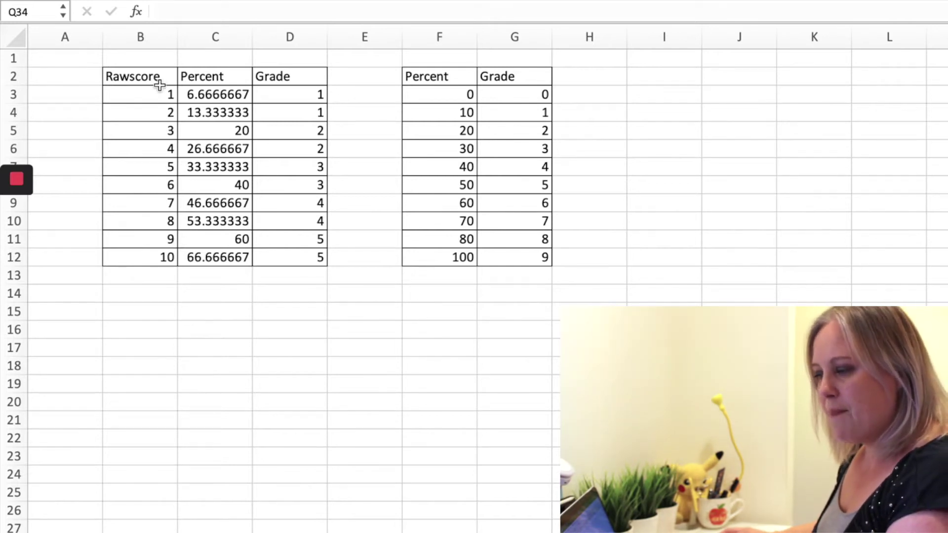
{"action": "left_click", "coordinate": [219, 98]}
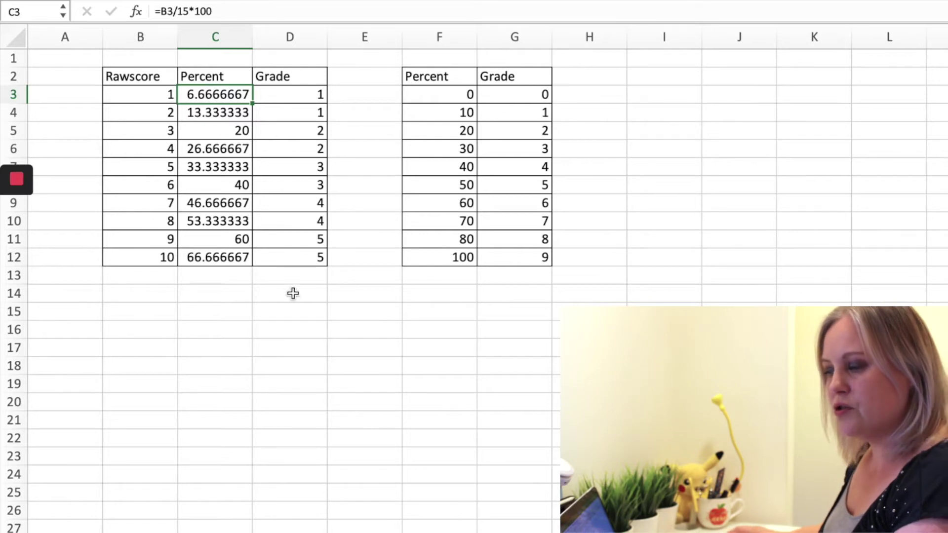
{"action": "left_click", "coordinate": [281, 100]}
{"action": "left_click", "coordinate": [291, 190]}
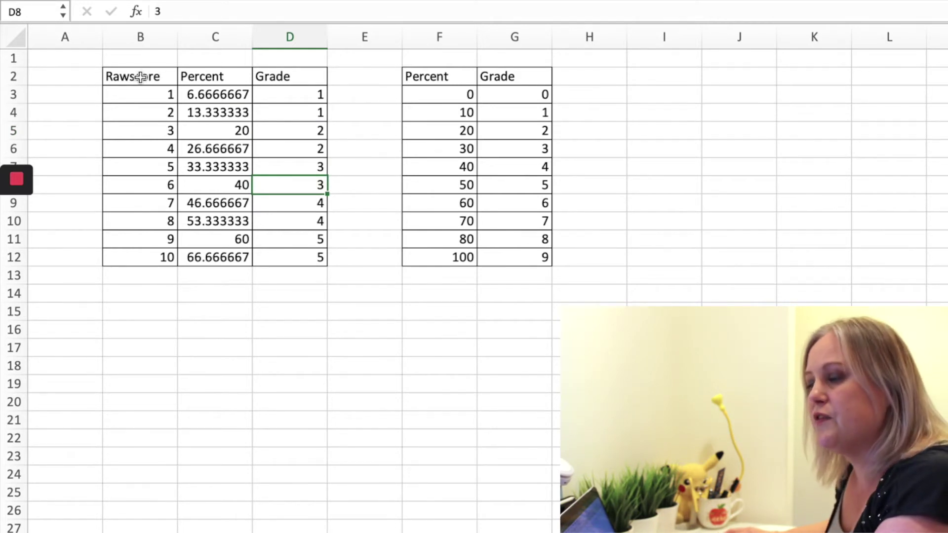
{"action": "left_click_drag", "start_coordinate": [141, 77], "coordinate": [282, 264]}
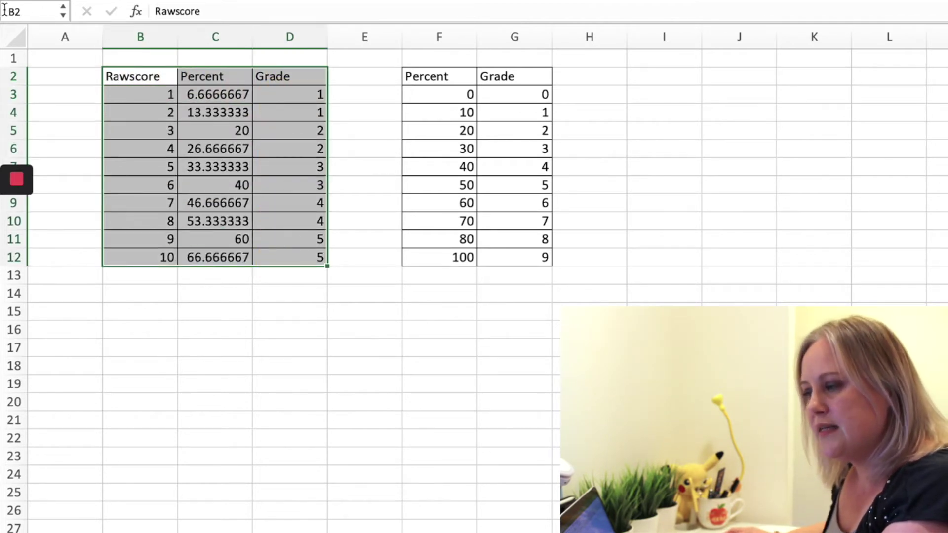
{"action": "left_click", "coordinate": [26, 11]}
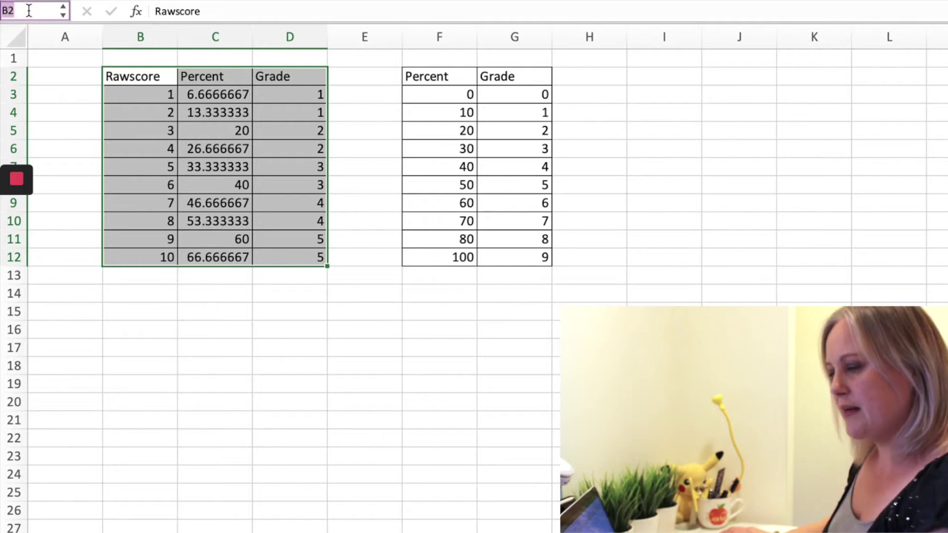
{"action": "type", "text": "GRADE2"}
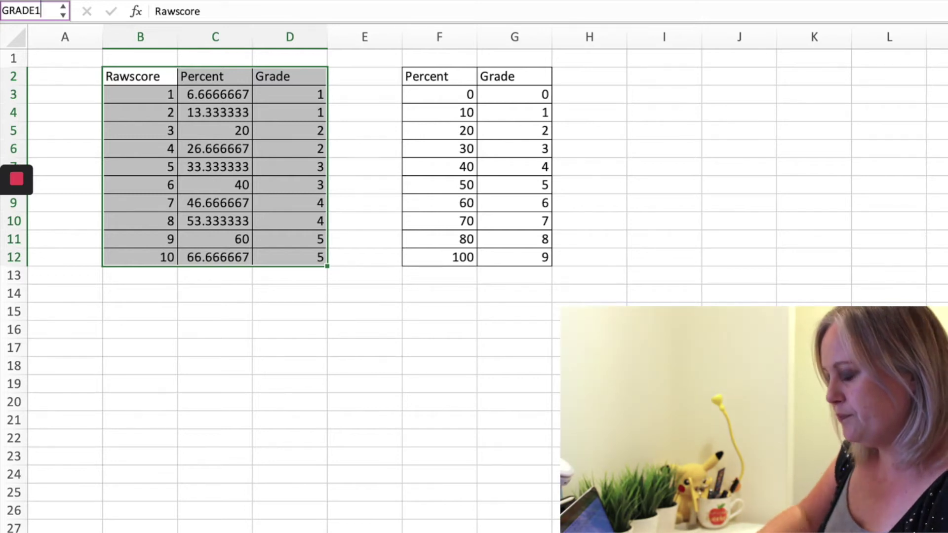
{"action": "key", "text": "Return"}
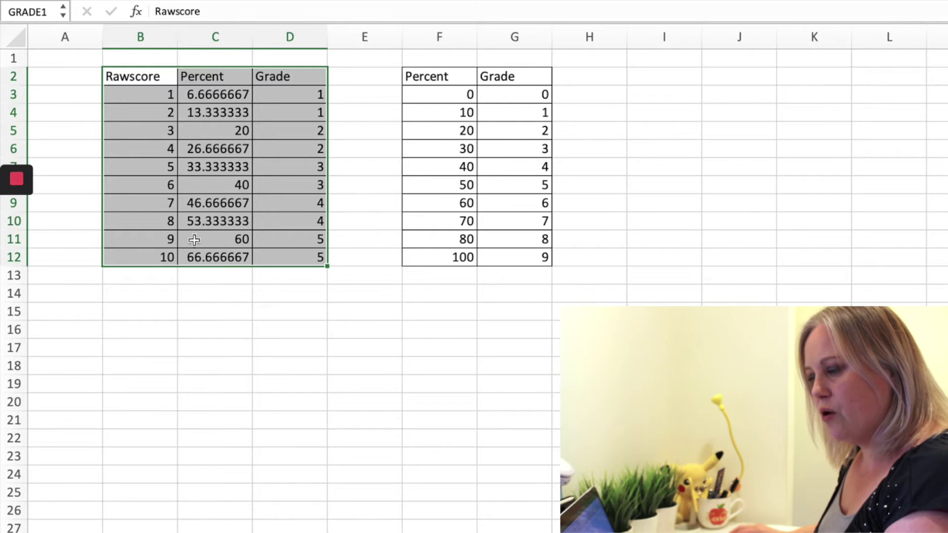
Step: Check the new named range by selecting an empty cell and recalling GRADE1 from the defined names
{"action": "left_click", "coordinate": [203, 309]}
{"action": "left_click", "coordinate": [63, 15]}
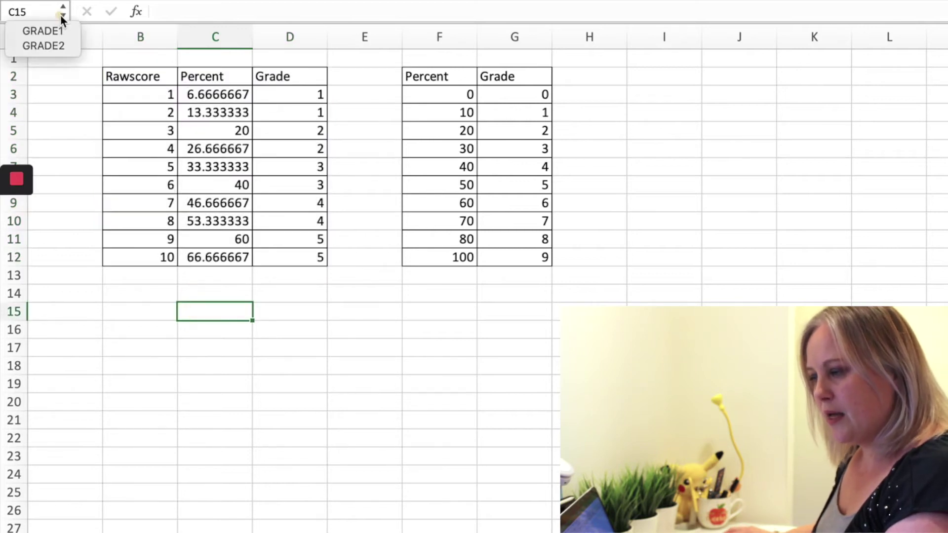
{"action": "left_click", "coordinate": [55, 30]}
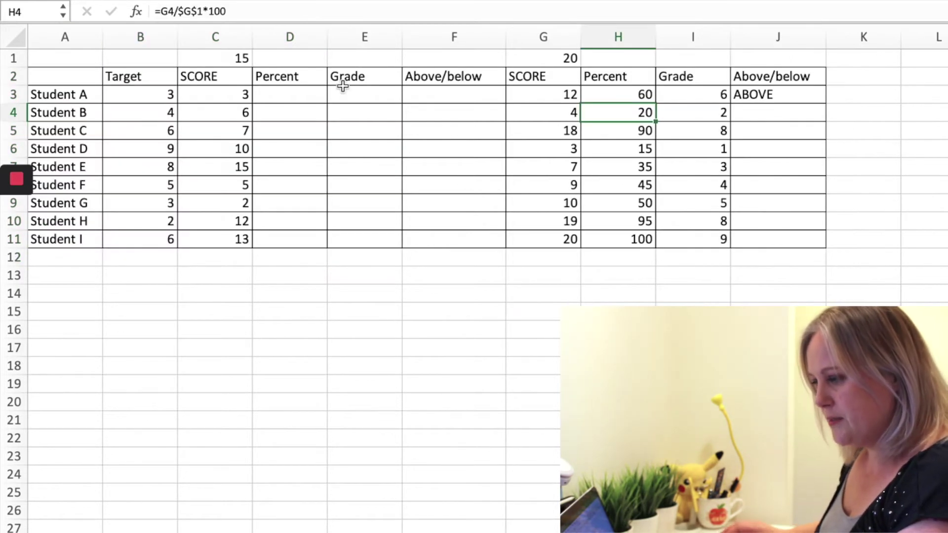
Step: Enter the formula =VLOOKUP(C3,GRADE1,2,FALSE) in D3 to look up Student A's percent from the raw score
{"action": "left_click", "coordinate": [304, 94]}
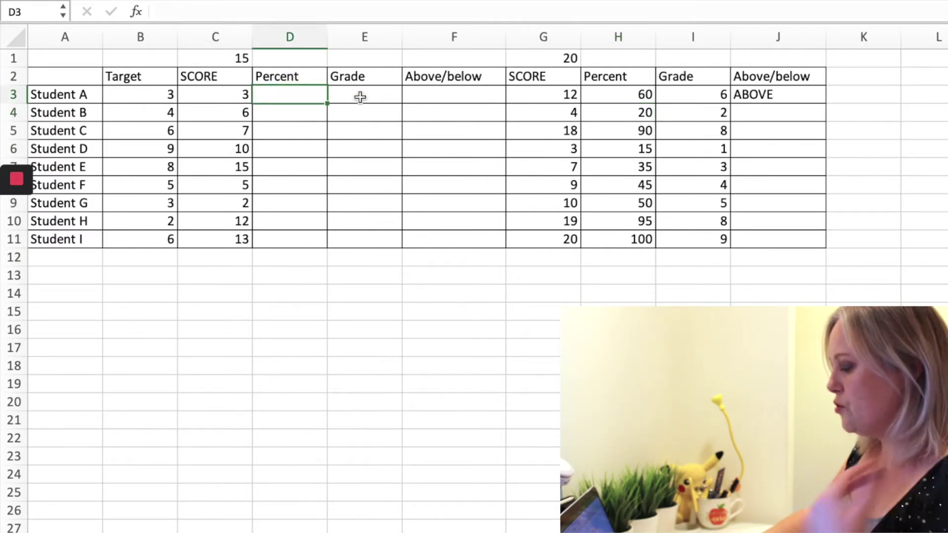
{"action": "type", "text": "="}
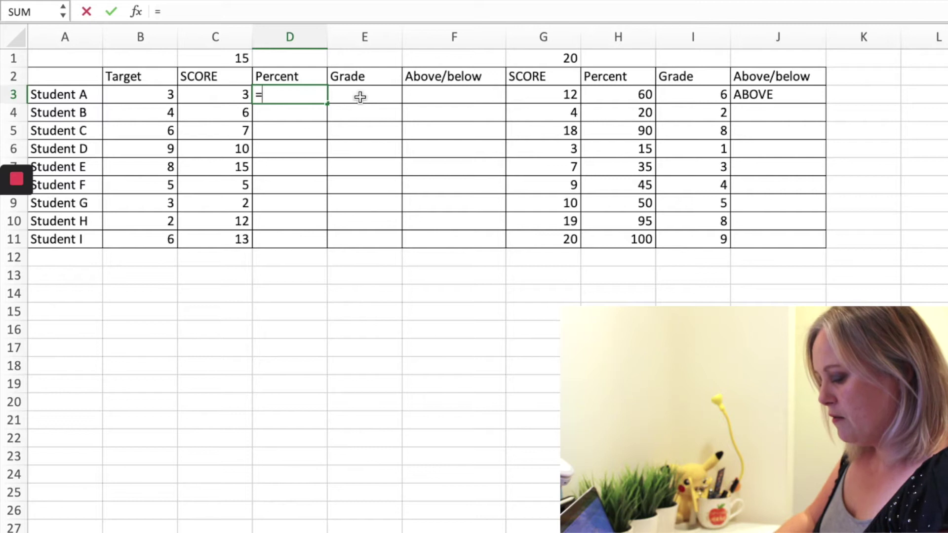
{"action": "type", "text": "vlookup"}
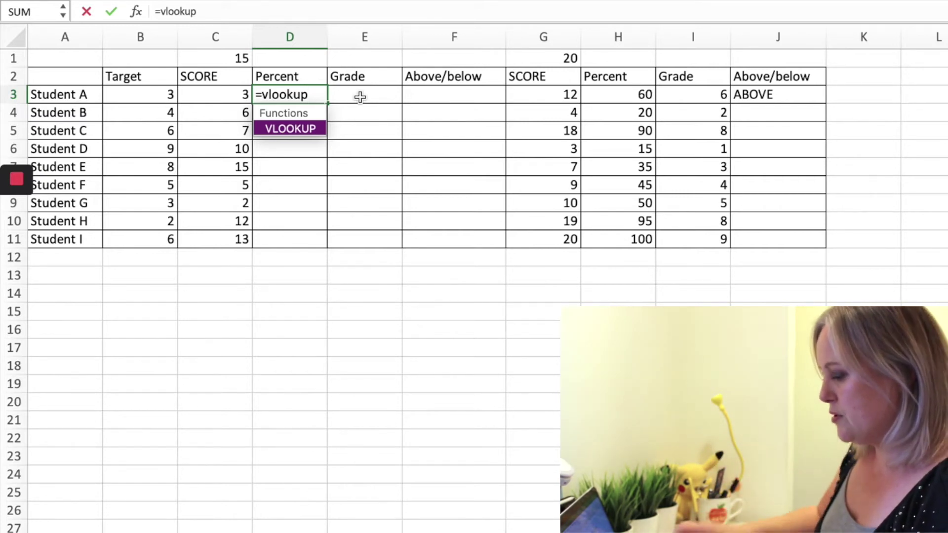
{"action": "type", "text": "("}
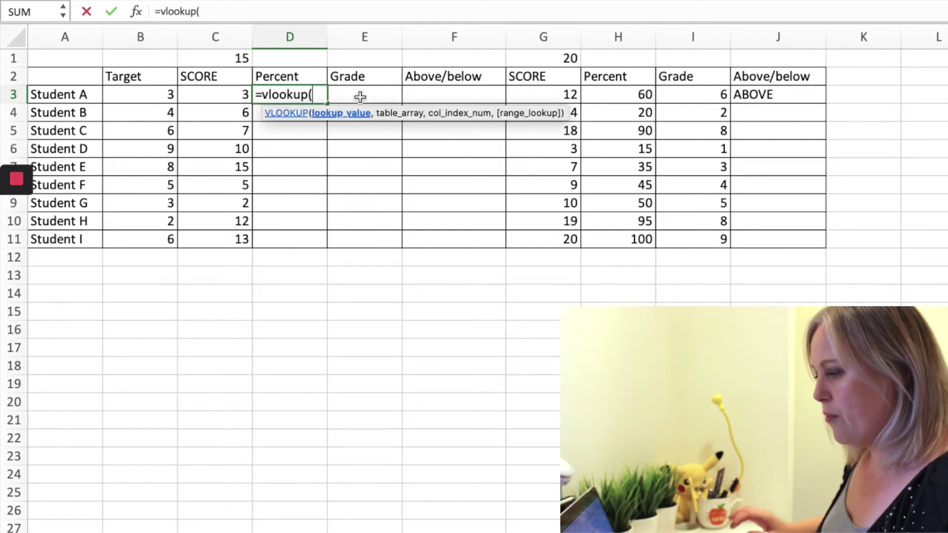
{"action": "left_click", "coordinate": [360, 96]}
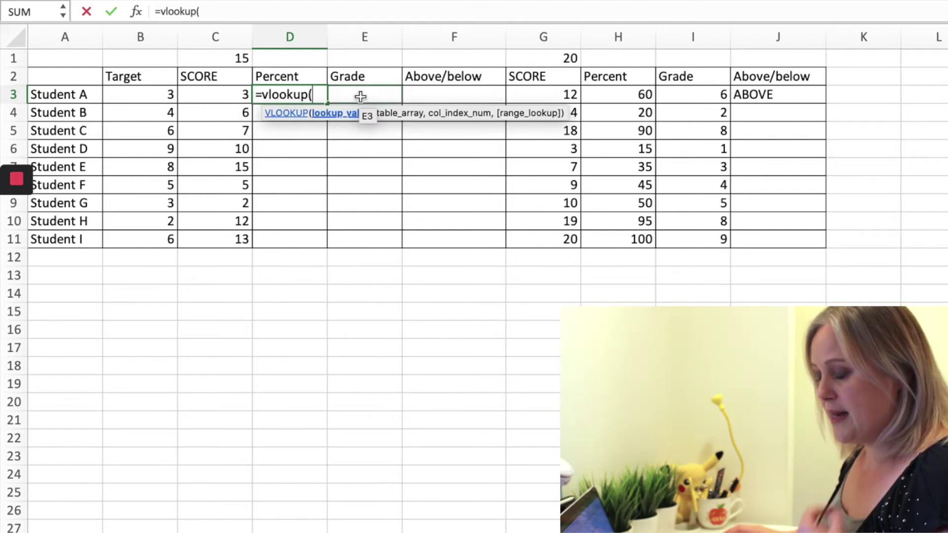
{"action": "left_click", "coordinate": [238, 94]}
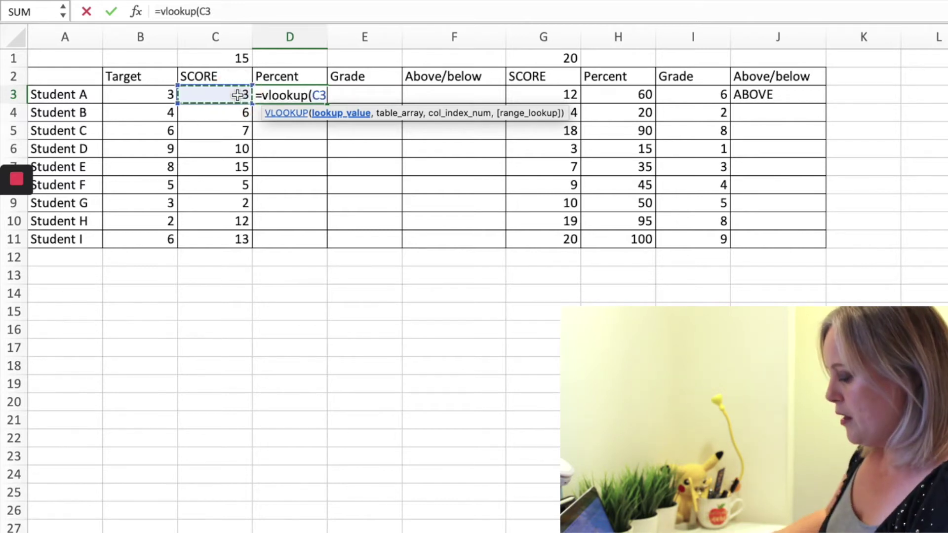
{"action": "type", "text": ","}
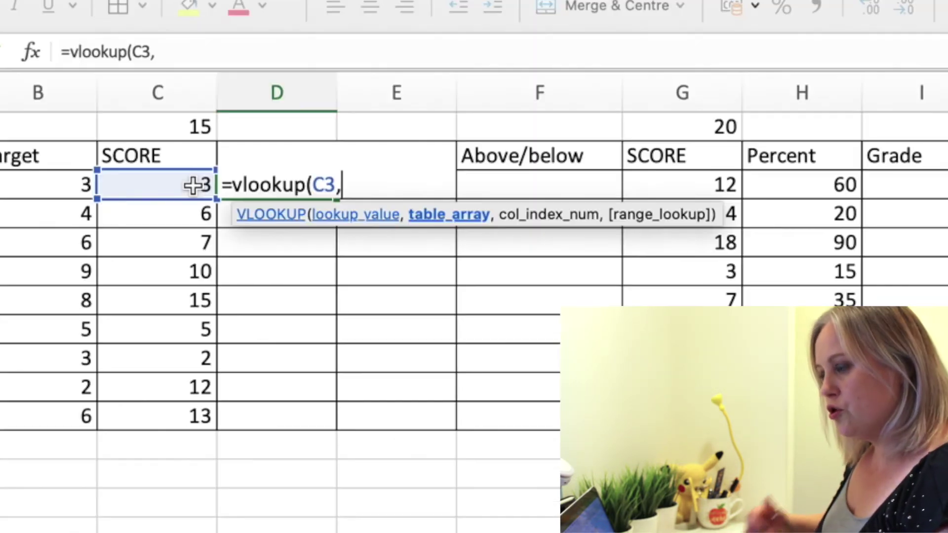
{"action": "type", "text": "gr"}
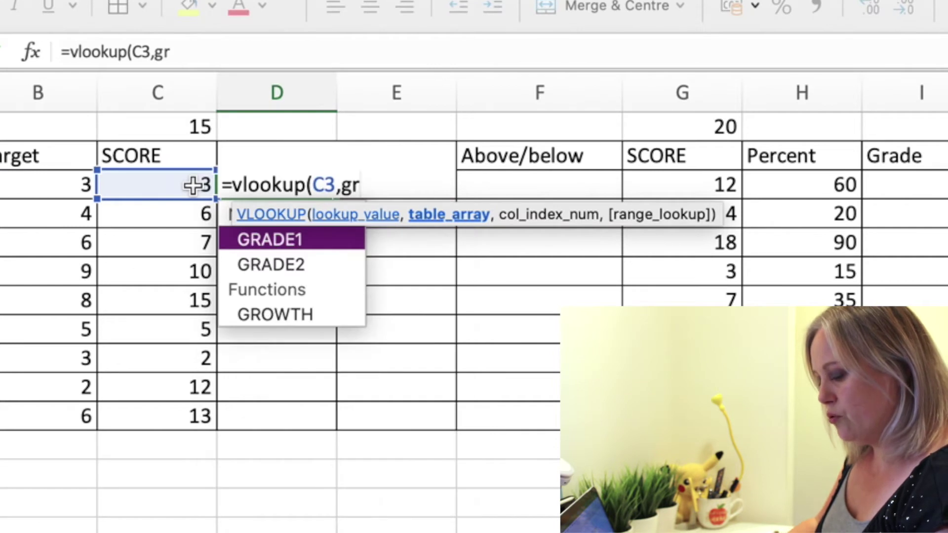
{"action": "type", "text": "ade"}
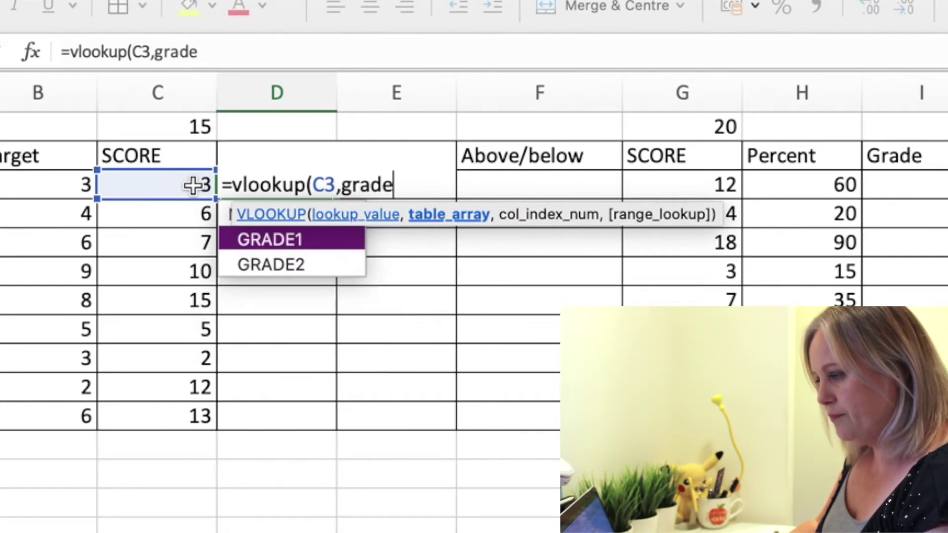
{"action": "type", "text": "1,"}
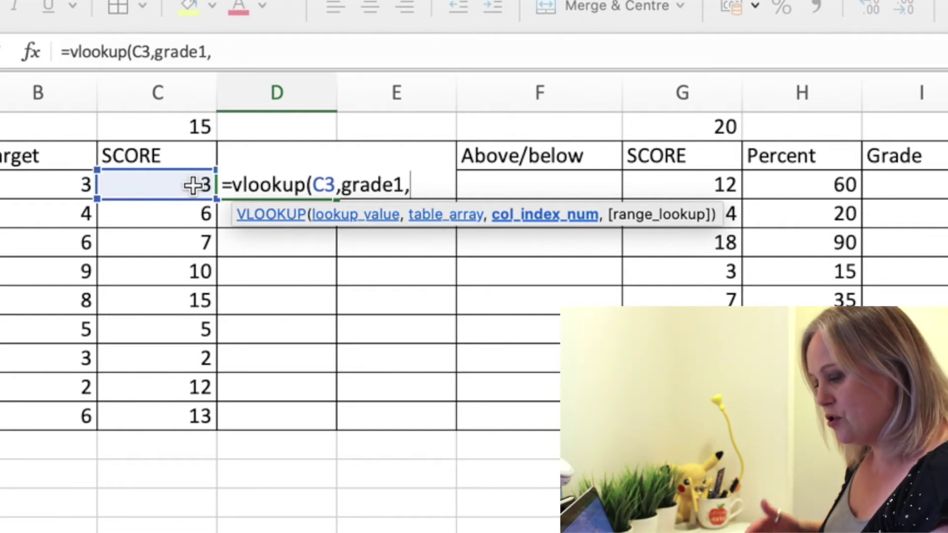
{"action": "type", "text": "2"}
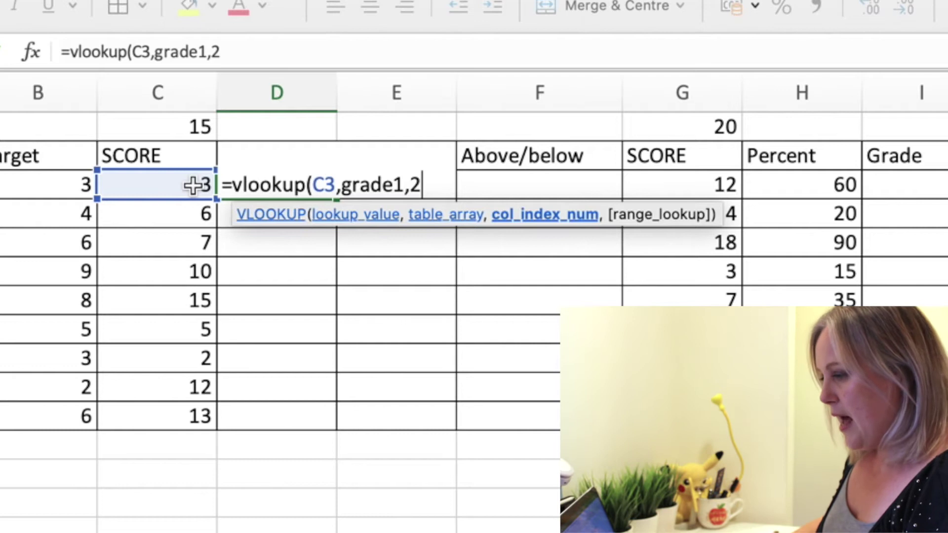
{"action": "type", "text": ","}
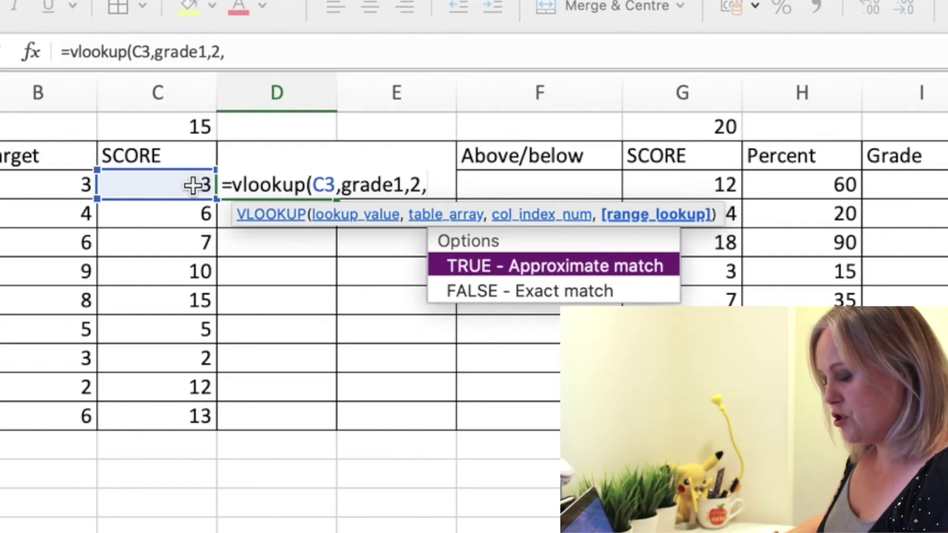
{"action": "type", "text": "false"}
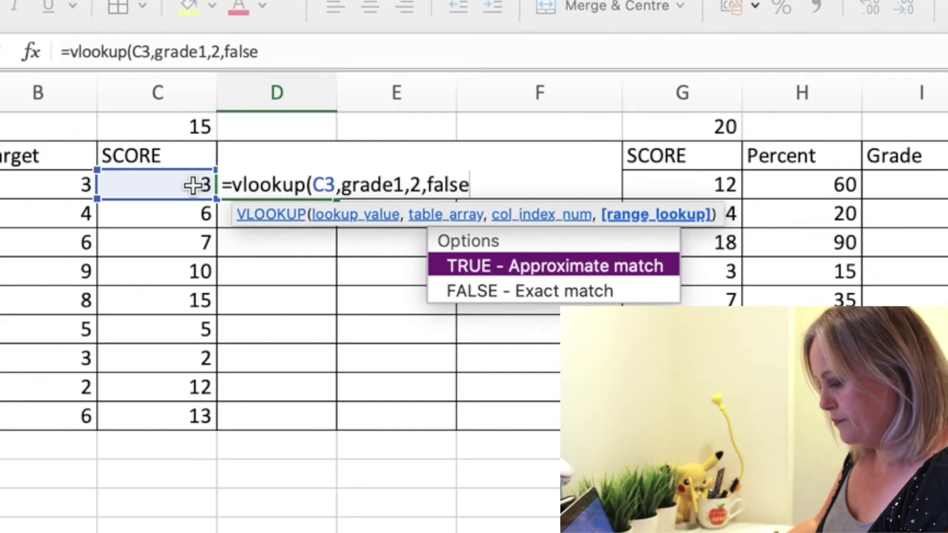
{"action": "type", "text": ")"}
{"action": "key", "text": "Return"}
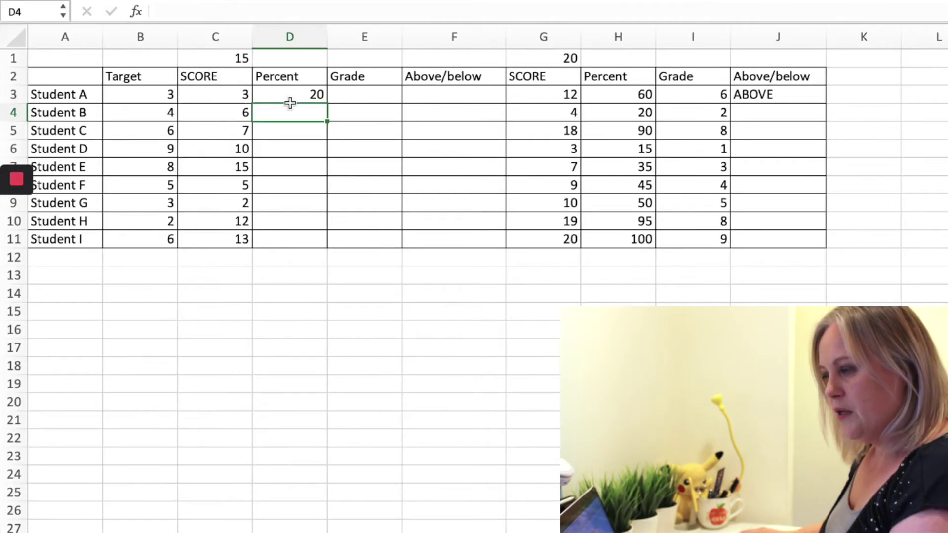
Step: Fill the D3 percent lookup formula down to D11 for all the remaining students
{"action": "left_click", "coordinate": [286, 194]}
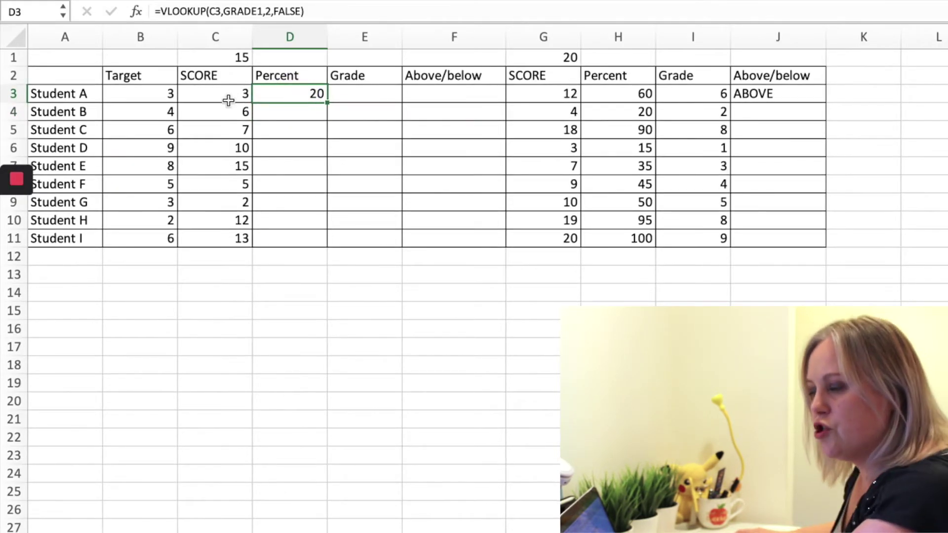
{"action": "left_click", "coordinate": [222, 99]}
{"action": "left_click", "coordinate": [309, 97]}
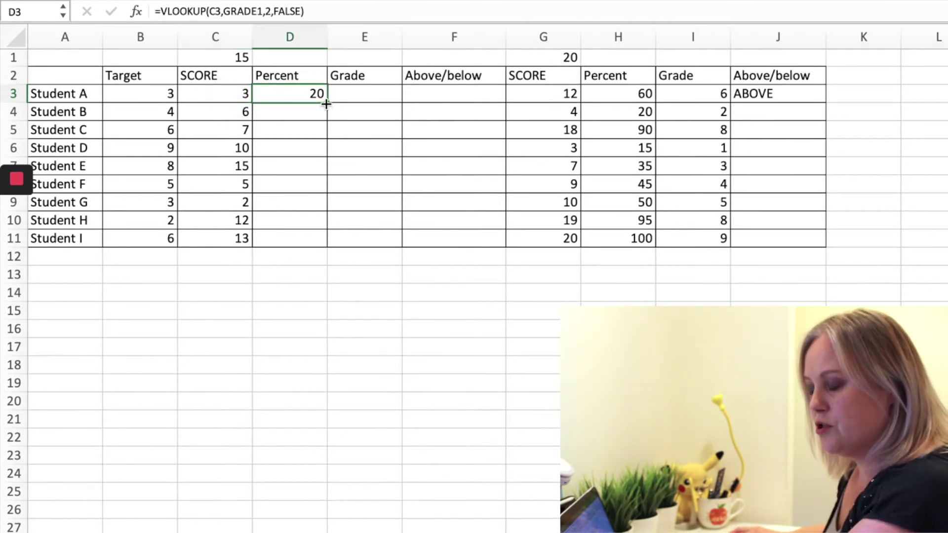
{"action": "left_click_drag", "start_coordinate": [327, 102], "coordinate": [345, 273]}
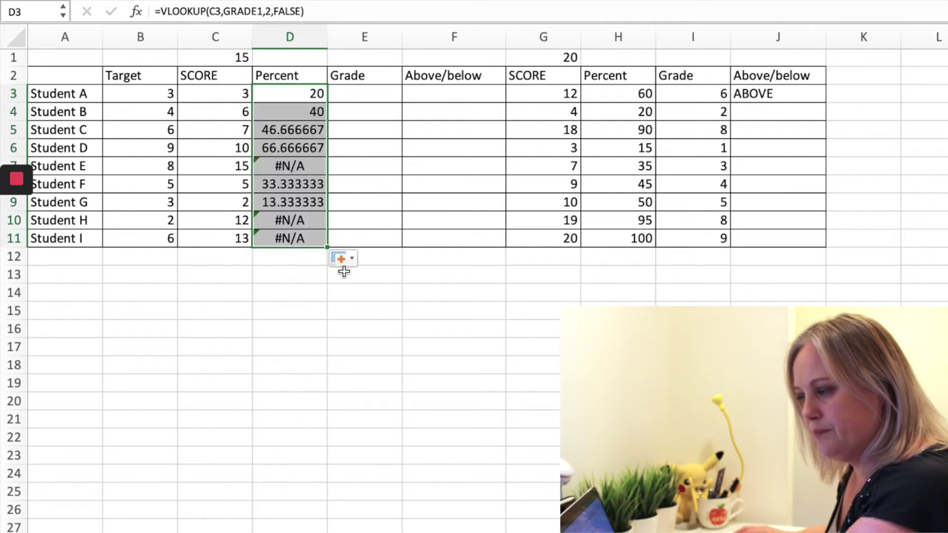
Step: Examine the copied lookup formula in D7 for Student E and leave it without changing it
{"action": "left_click", "coordinate": [303, 168]}
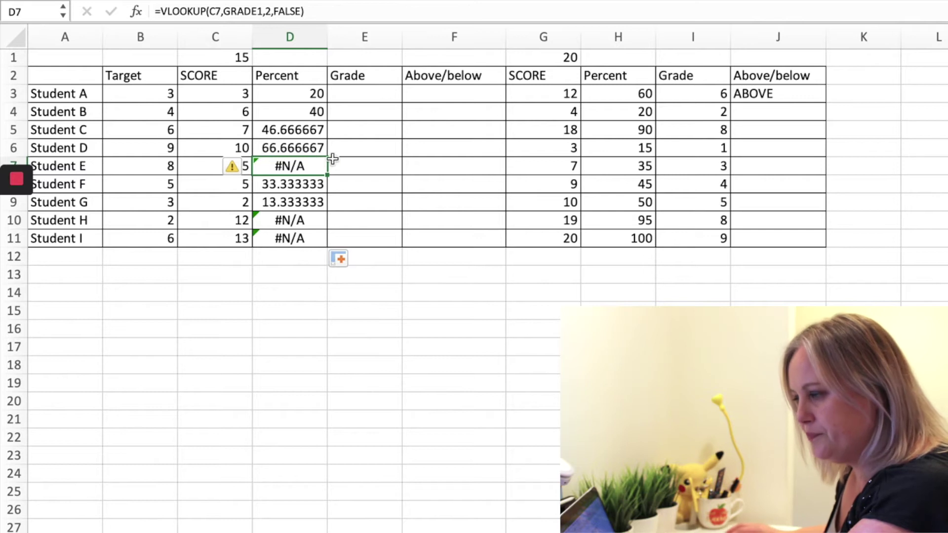
{"action": "left_click", "coordinate": [219, 12]}
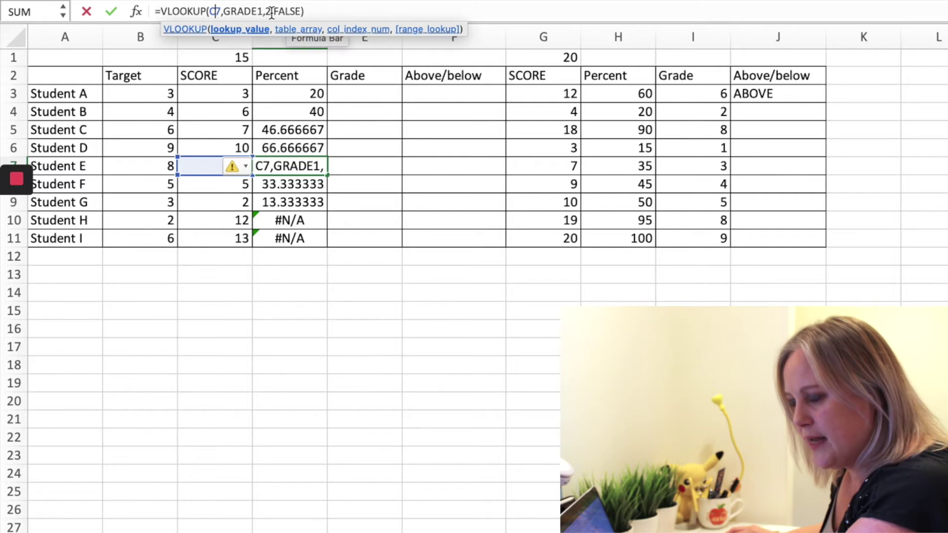
{"action": "left_click", "coordinate": [345, 201]}
{"action": "left_click", "coordinate": [297, 169]}
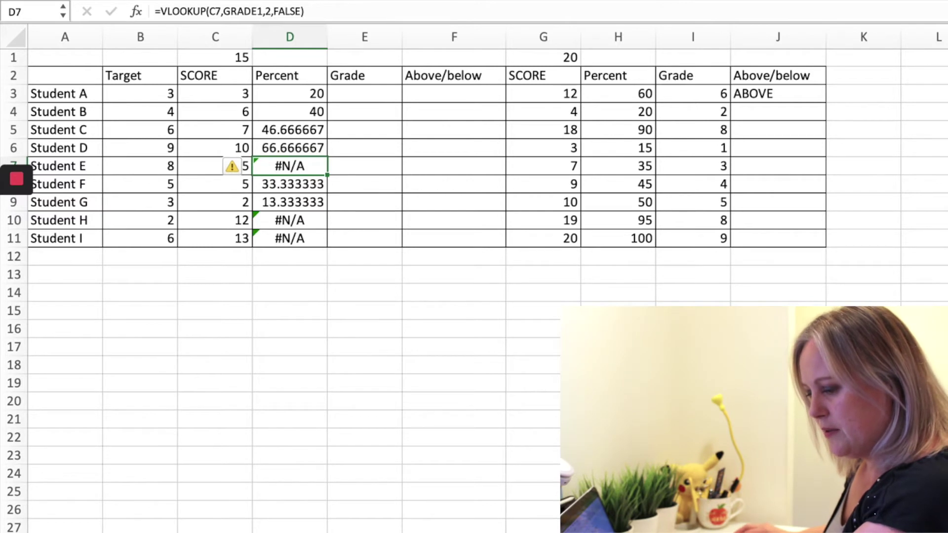
Step: On the sheet with the lookup tables, extend the Rawscore series from B12 down to 15 in B17
{"action": "key", "text": "ctrl+bracketleft"}
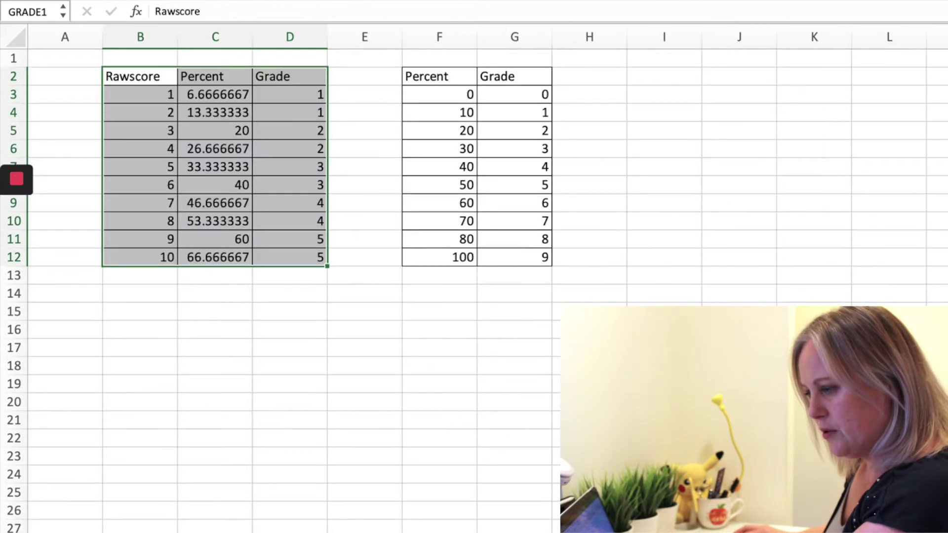
{"action": "left_click", "coordinate": [164, 261]}
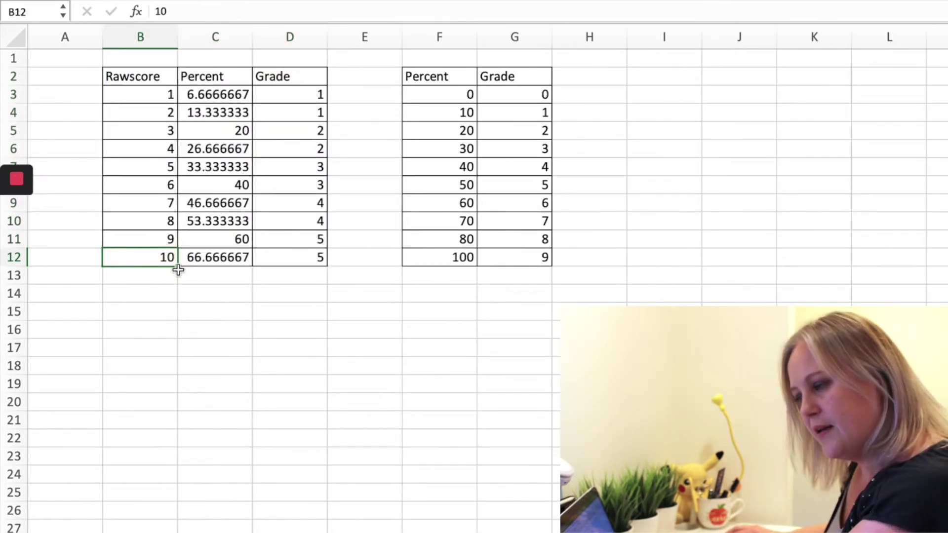
{"action": "left_click_drag", "start_coordinate": [178, 269], "coordinate": [176, 312]}
{"action": "left_click_drag", "start_coordinate": [165, 220], "coordinate": [175, 353]}
Step: Fill the Percent formula in C12 and the Grade value in D12 down to row 17
{"action": "left_click", "coordinate": [244, 259]}
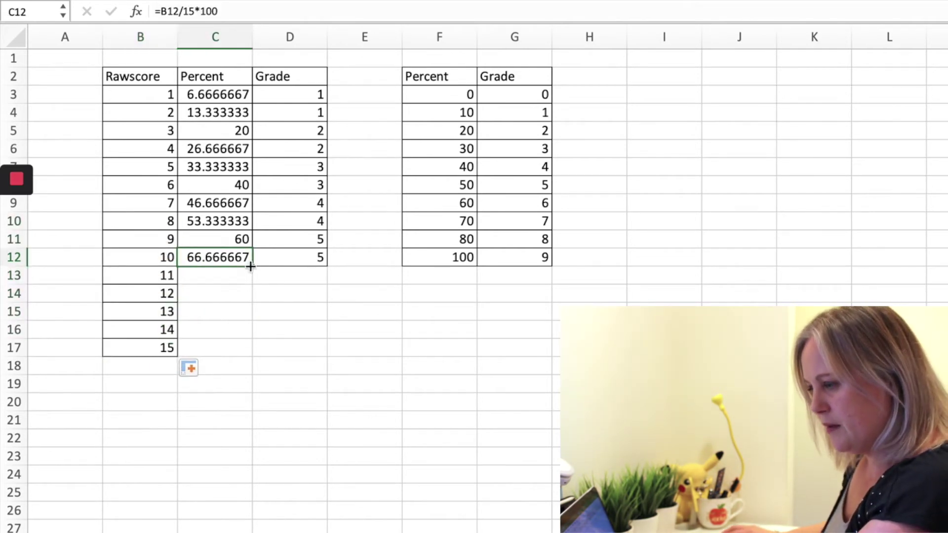
{"action": "left_click_drag", "start_coordinate": [251, 266], "coordinate": [252, 340]}
{"action": "left_click", "coordinate": [297, 258]}
{"action": "left_click_drag", "start_coordinate": [327, 266], "coordinate": [324, 351]}
{"action": "left_click", "coordinate": [365, 348]}
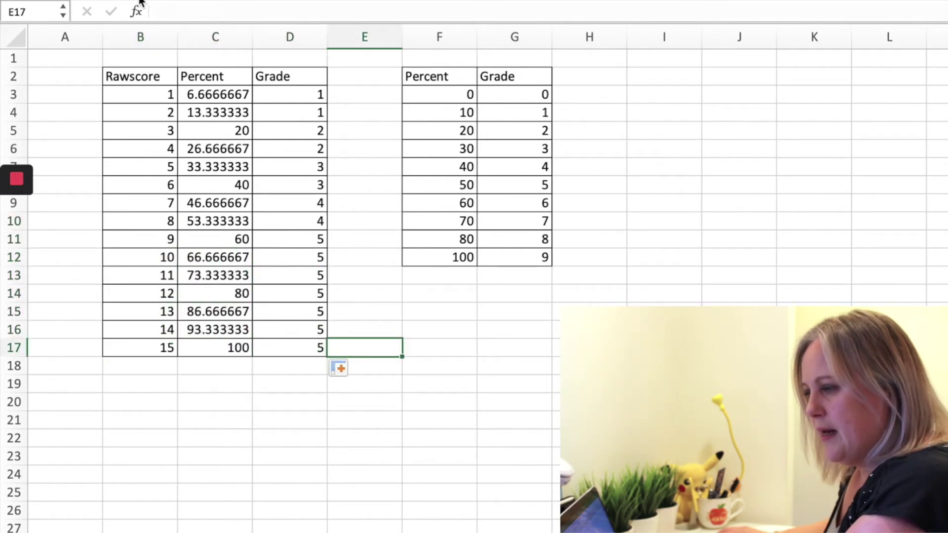
Step: Recall GRADE1 from the defined names to check which cells it covers
{"action": "left_click", "coordinate": [169, 145]}
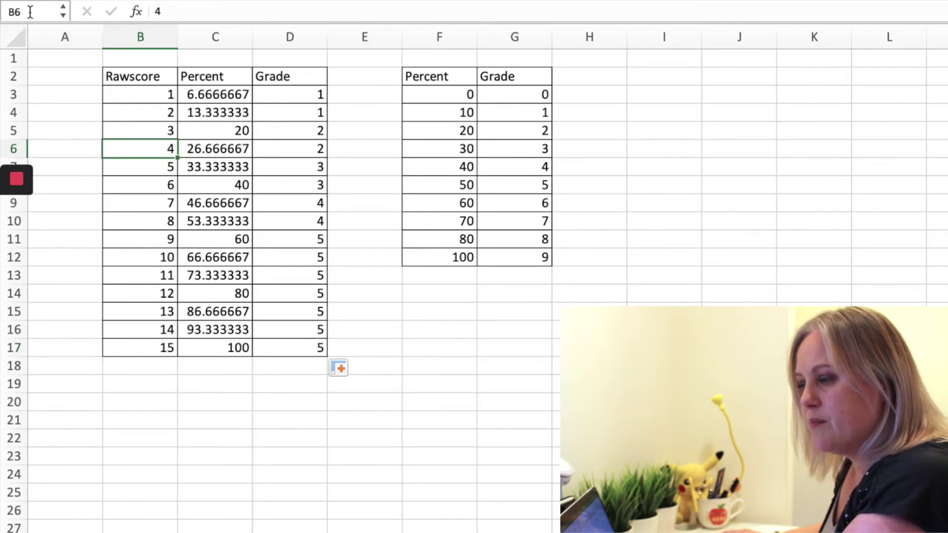
{"action": "left_click", "coordinate": [63, 16]}
{"action": "left_click", "coordinate": [62, 31]}
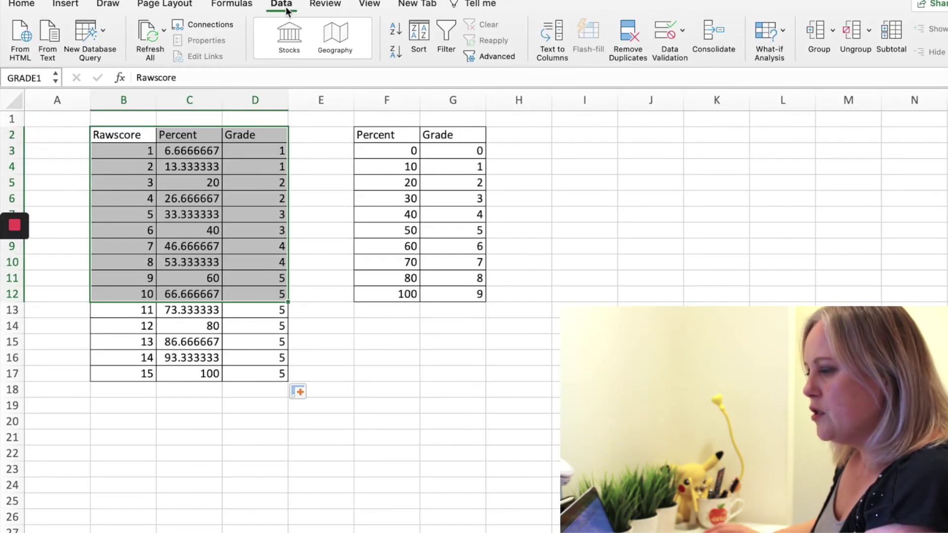
Step: Redefine the named range GRADE1 to cover the extended table, =Sheet2!$B$2:$D$17
{"action": "left_click", "coordinate": [332, 5]}
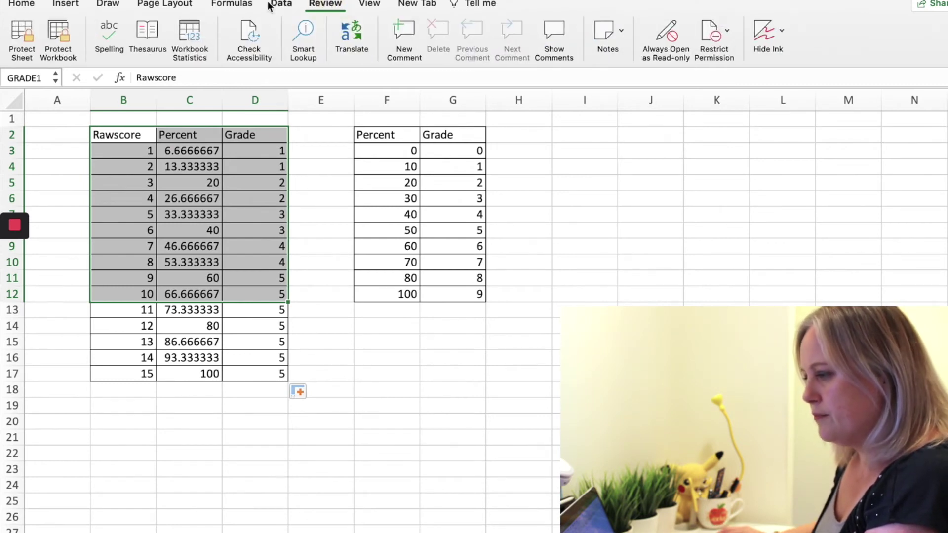
{"action": "left_click", "coordinate": [229, 5]}
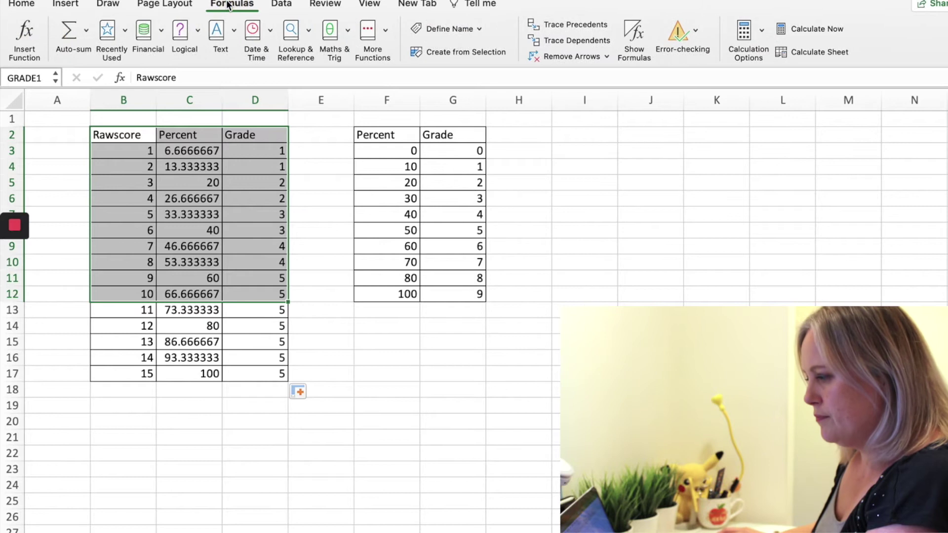
{"action": "left_click", "coordinate": [479, 29]}
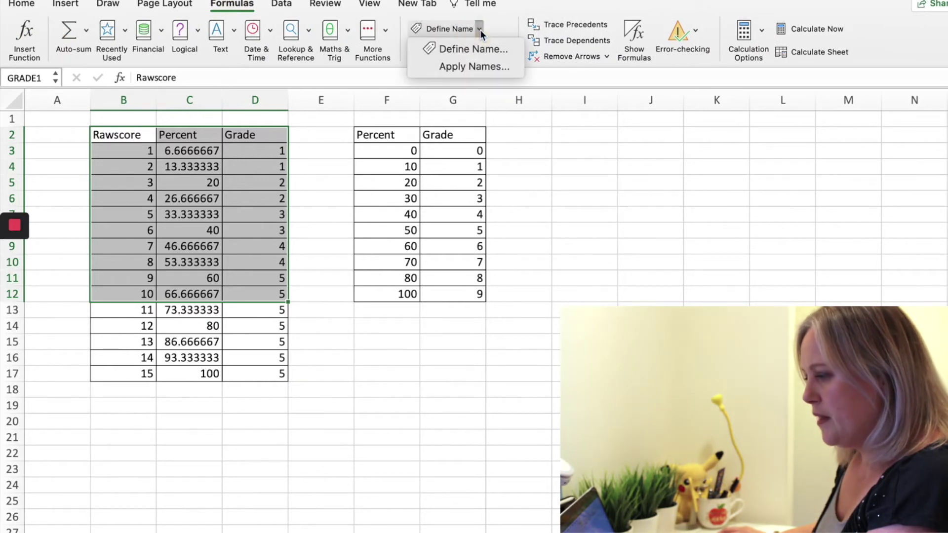
{"action": "left_click", "coordinate": [481, 48]}
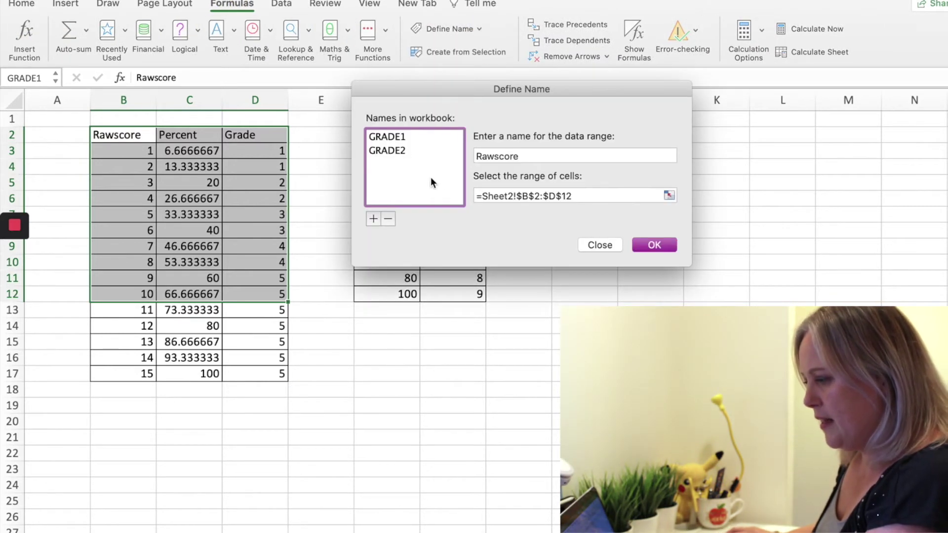
{"action": "left_click", "coordinate": [402, 137]}
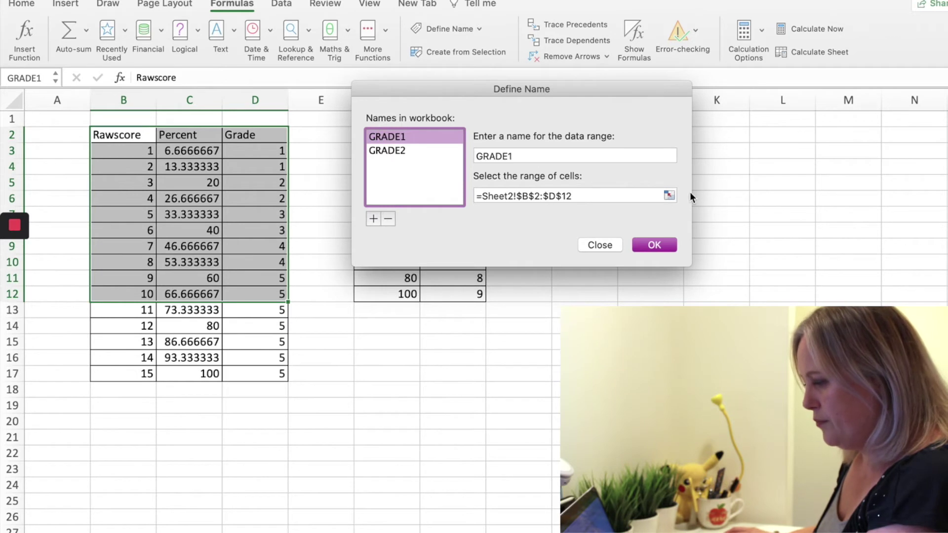
{"action": "left_click", "coordinate": [672, 195]}
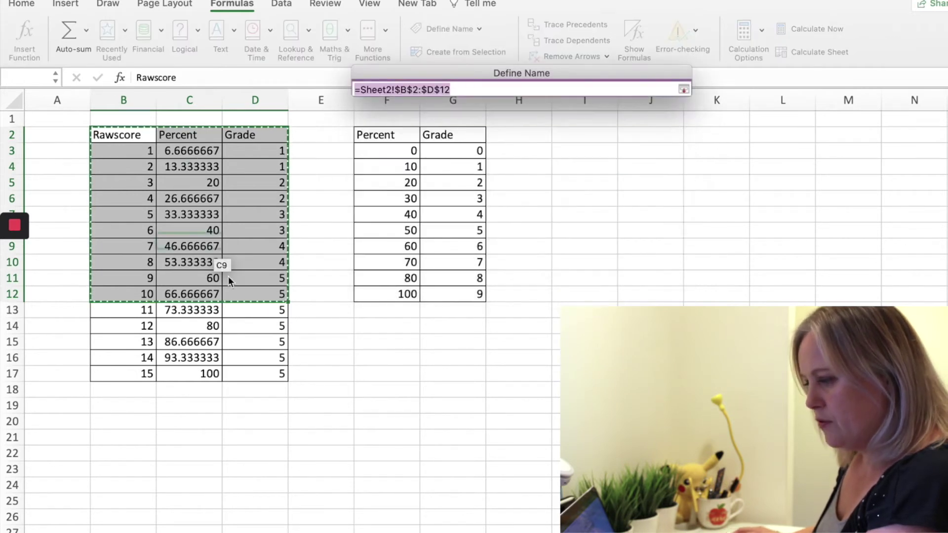
{"action": "left_click_drag", "start_coordinate": [126, 136], "coordinate": [245, 375]}
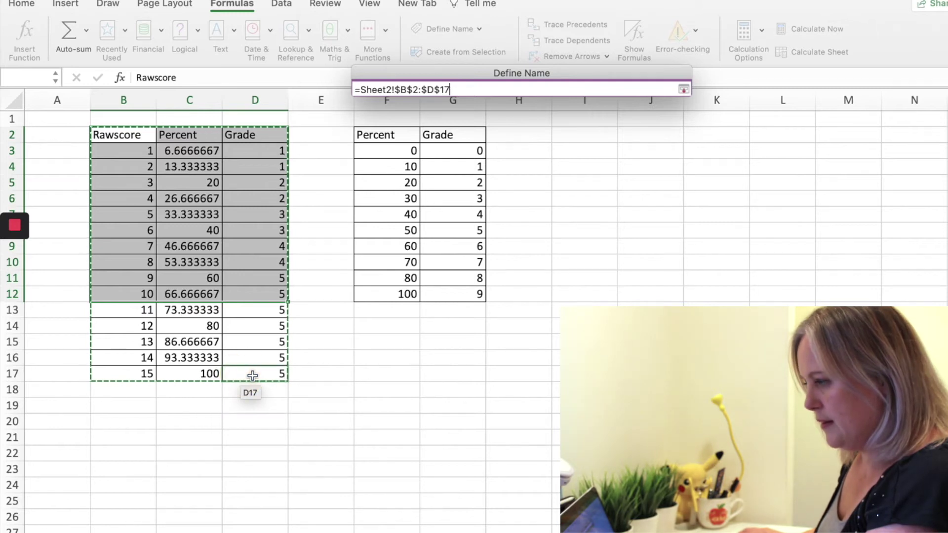
{"action": "key", "text": "Return"}
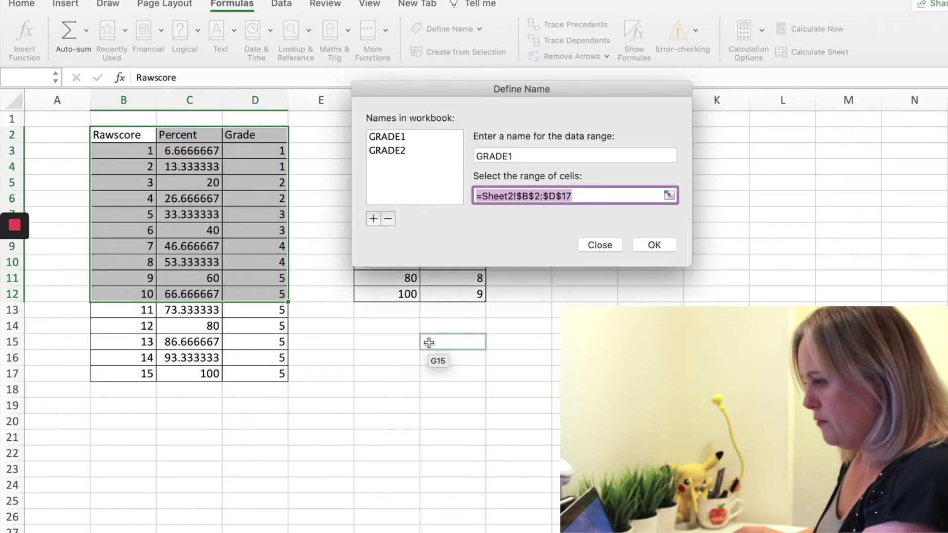
{"action": "left_click", "coordinate": [638, 251]}
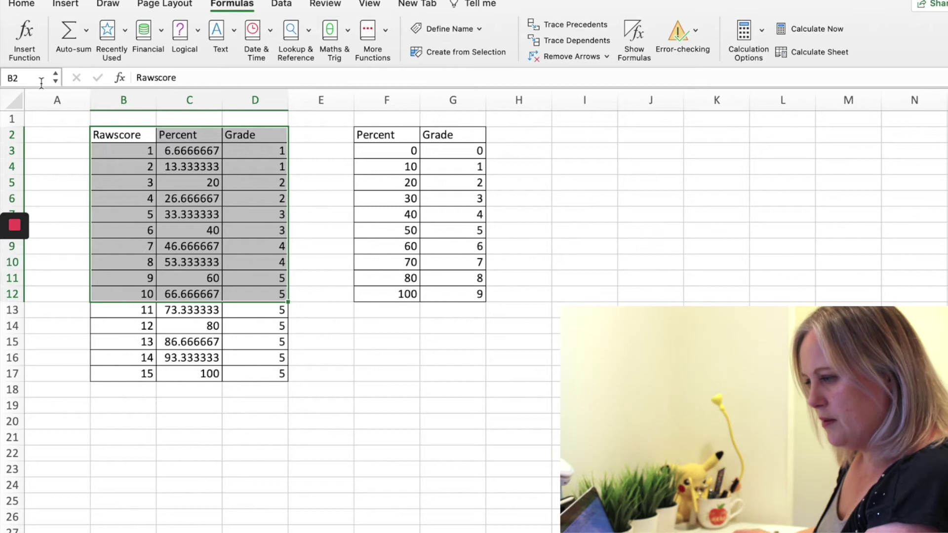
Step: Recall the redefined GRADE1 range to verify its extent and return to the student marks sheet
{"action": "left_click", "coordinate": [56, 80]}
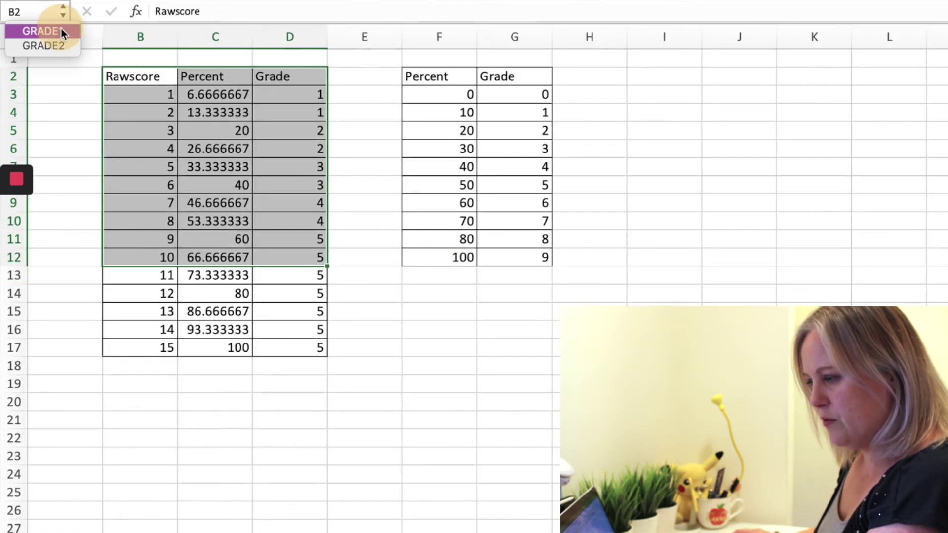
{"action": "left_click", "coordinate": [47, 105]}
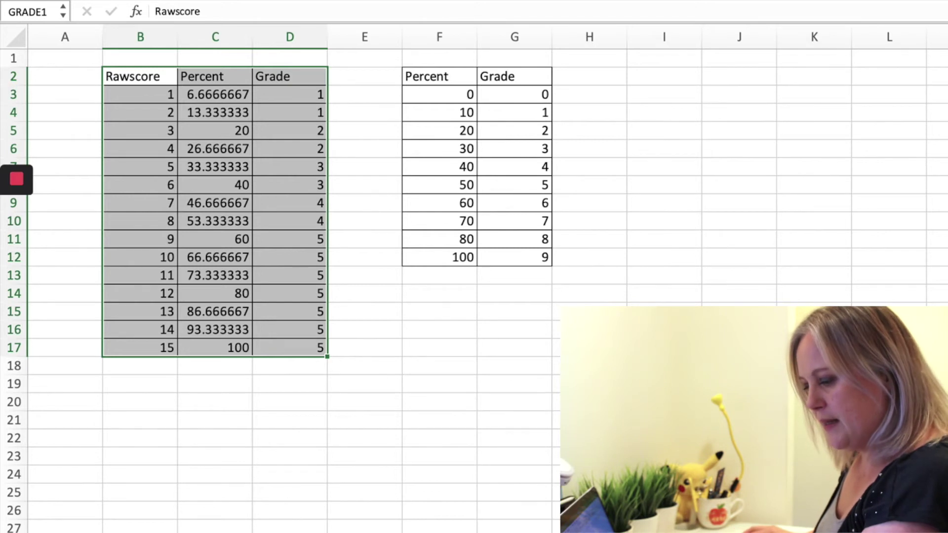
{"action": "left_click", "coordinate": [106, 532]}
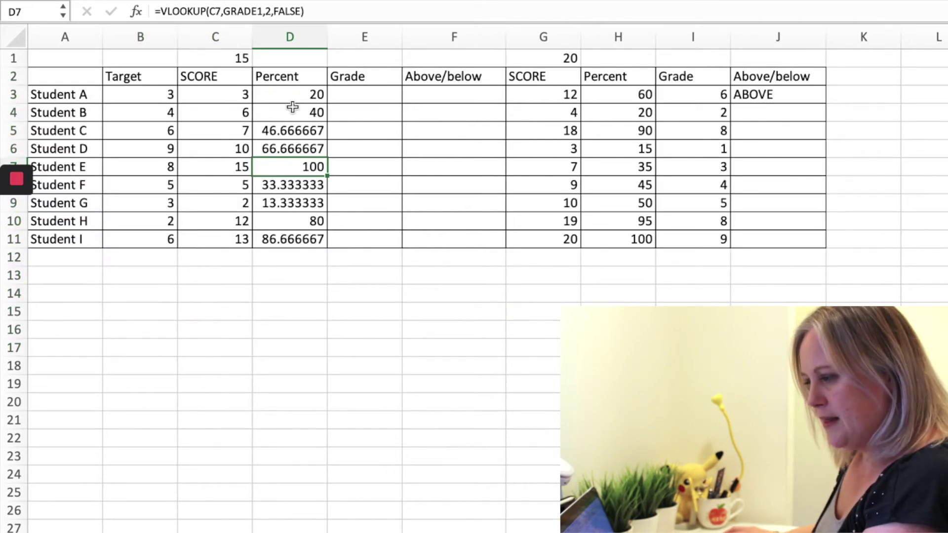
Step: Compare the columns of the Rawscore lookup table with the existing Percent formula in D3 of the marks sheet
{"action": "left_click", "coordinate": [358, 95]}
{"action": "key", "text": "ctrl+Page_Down"}
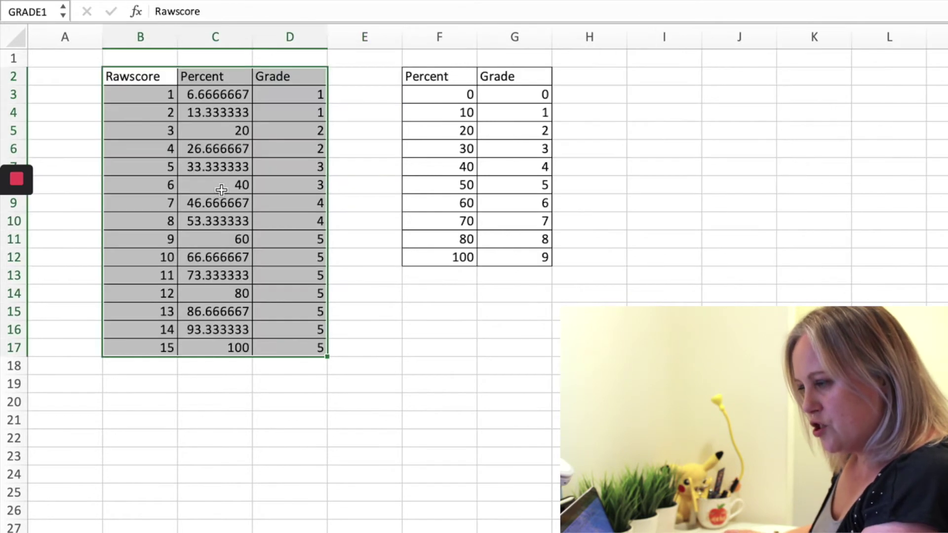
{"action": "left_click", "coordinate": [211, 79]}
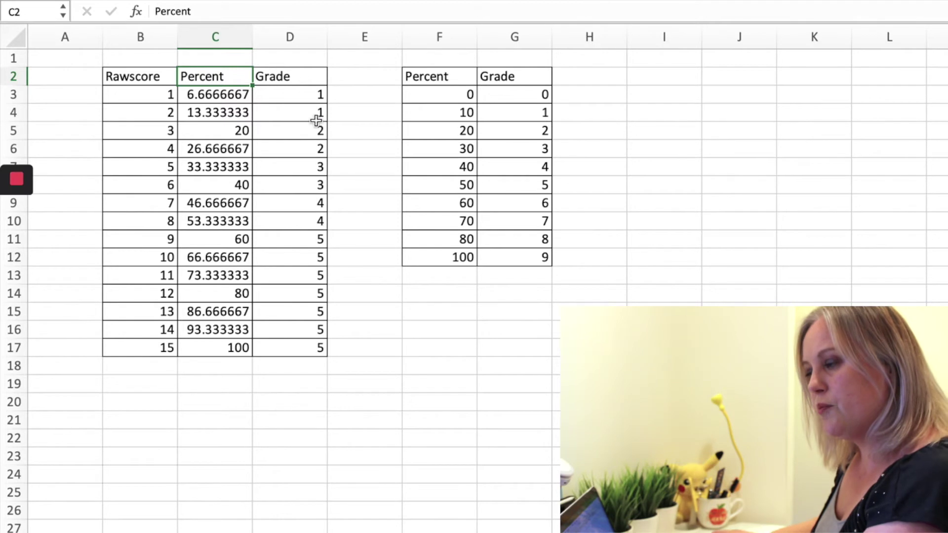
{"action": "key", "text": "ctrl+Page_Up"}
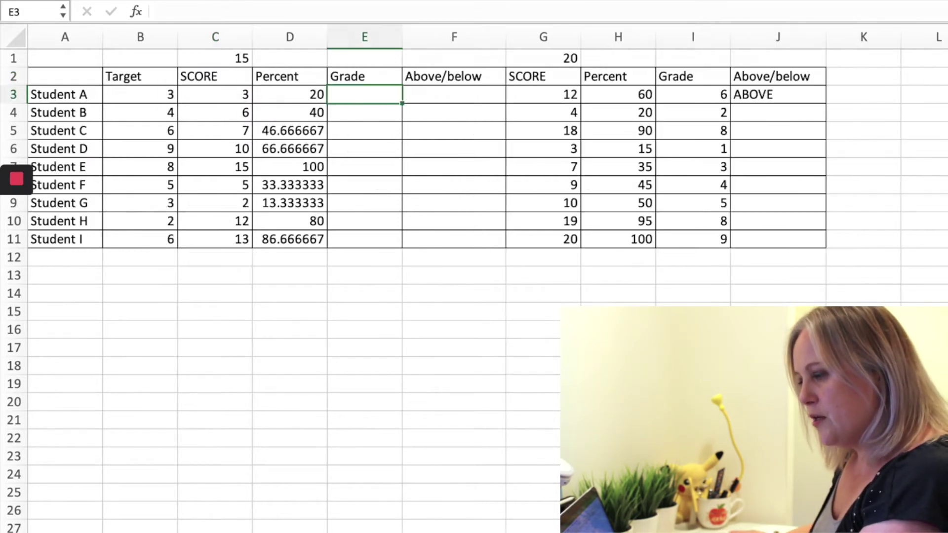
{"action": "left_click", "coordinate": [311, 95]}
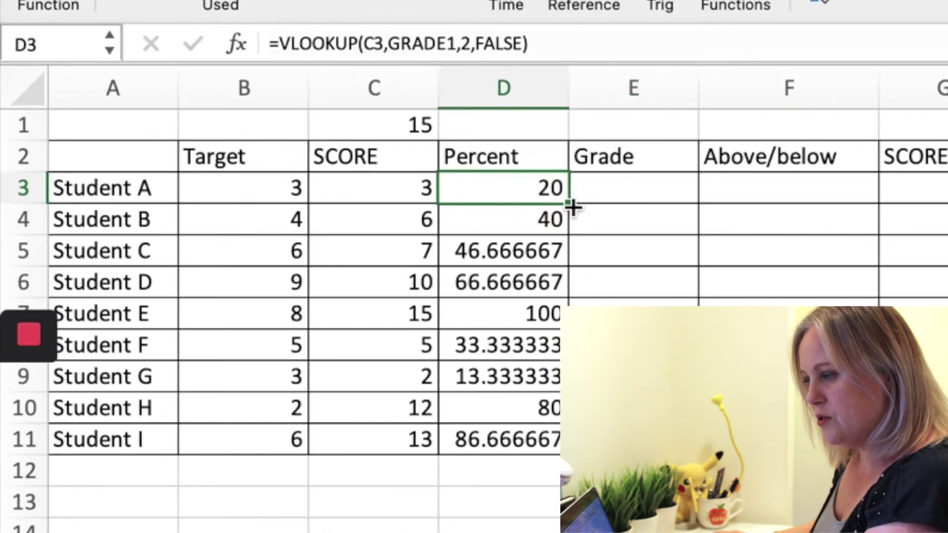
Step: Enter =VLOOKUP(C3,GRADE1,3,FALSE) in the first Grade cell E3 and fill it down to E11
{"action": "left_click", "coordinate": [600, 195]}
{"action": "type", "text": "=vloo"}
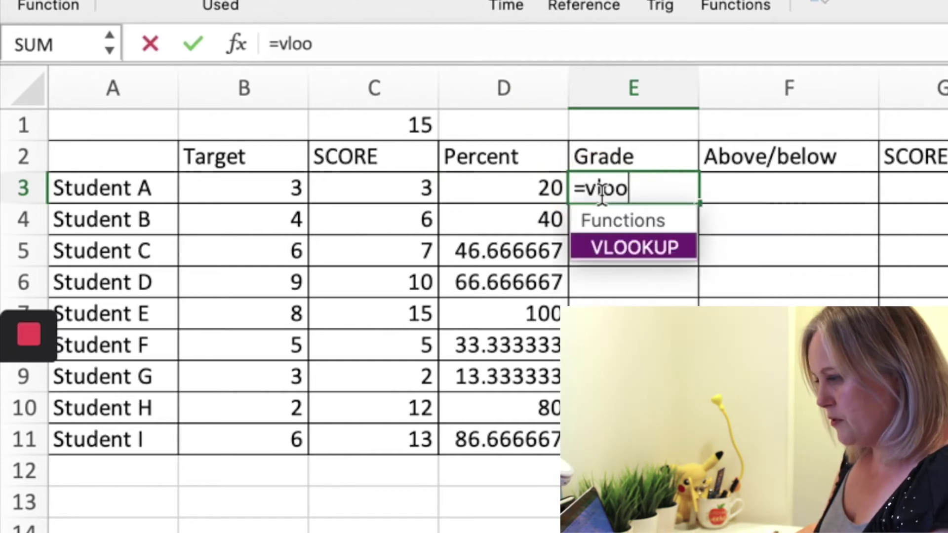
{"action": "type", "text": "uop"}
{"action": "key", "text": "BackSpace"}
{"action": "key", "text": "BackSpace"}
{"action": "key", "text": "BackSpace"}
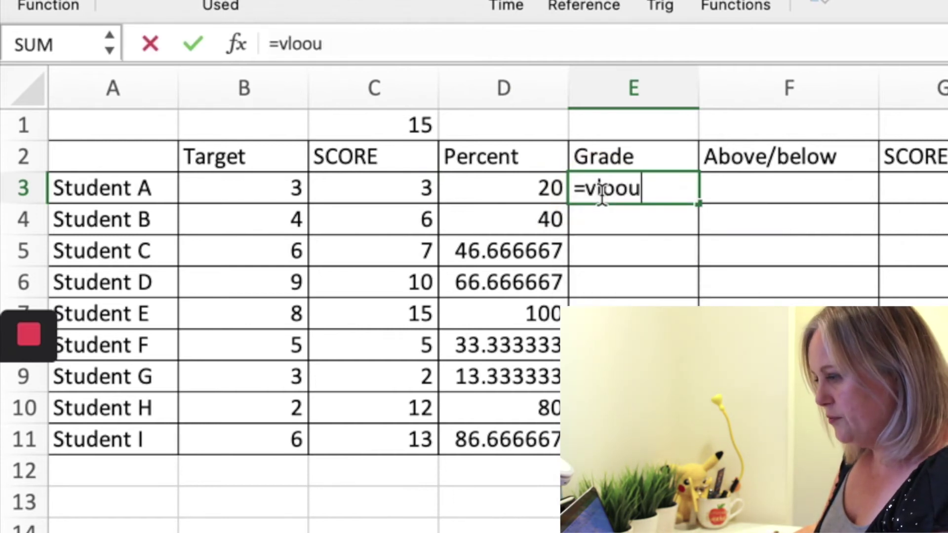
{"action": "type", "text": "kup("}
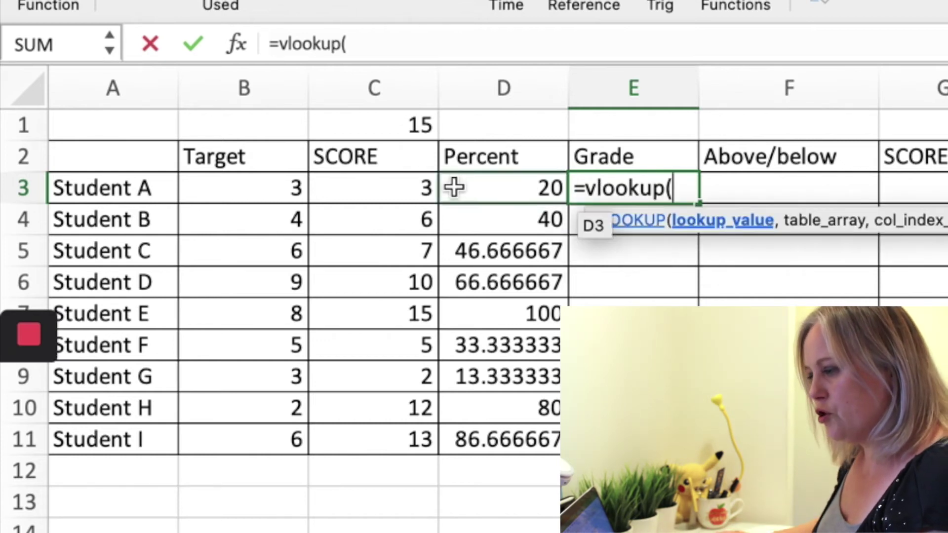
{"action": "left_click", "coordinate": [423, 189]}
{"action": "type", "text": ","}
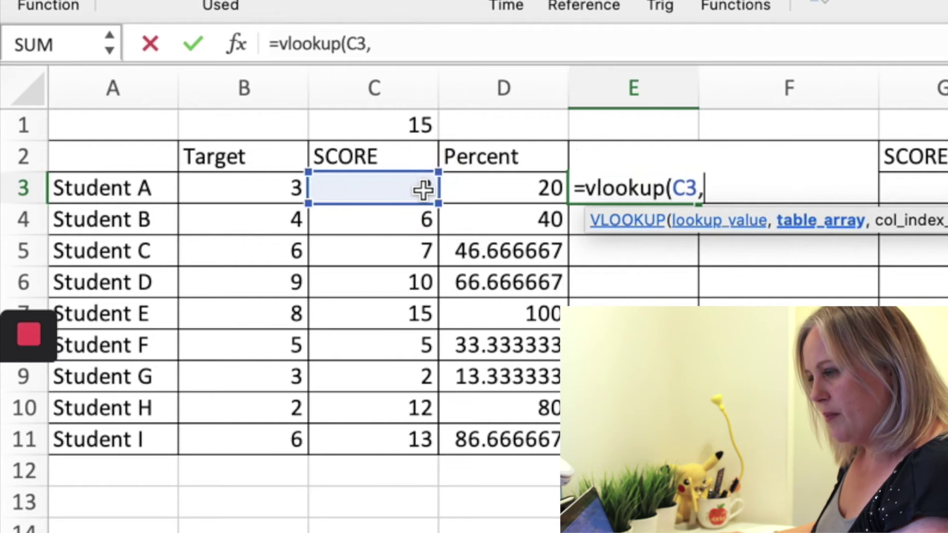
{"action": "type", "text": "gra"}
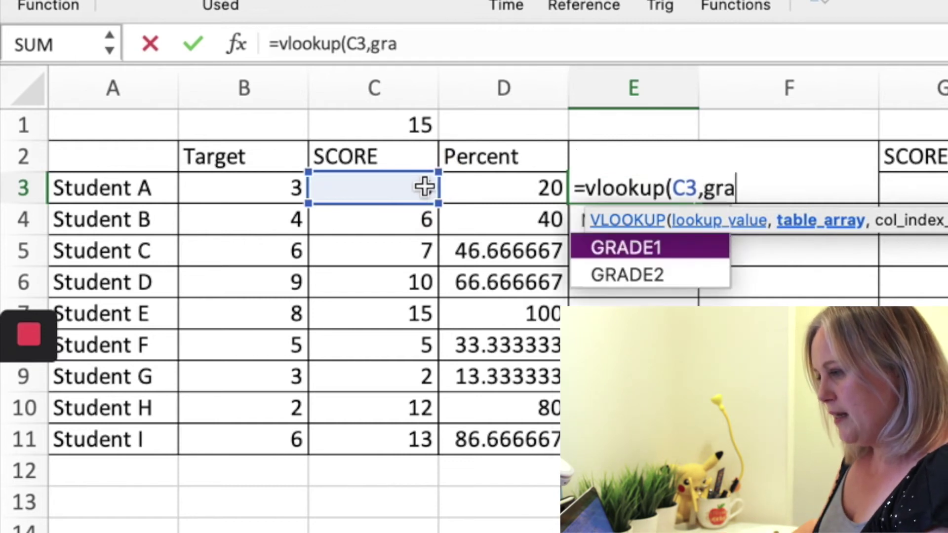
{"action": "type", "text": "de1"}
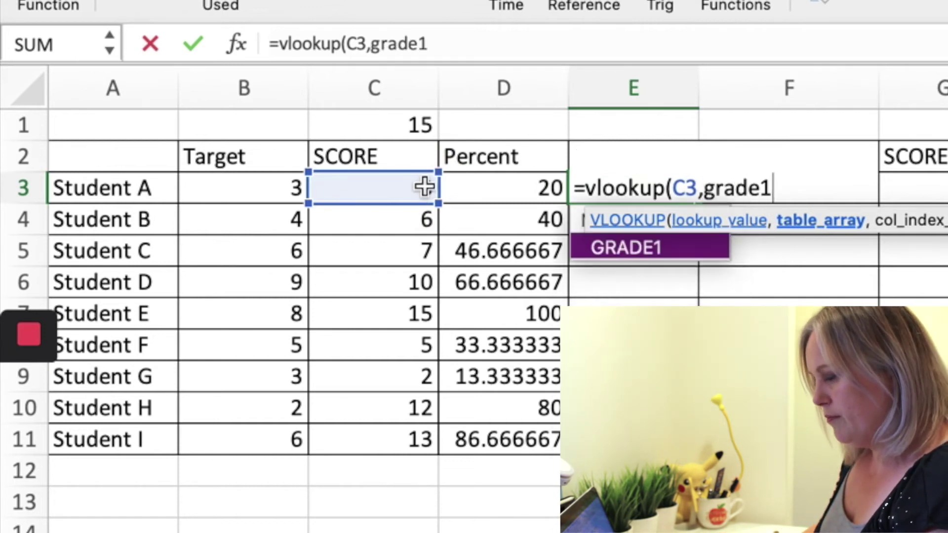
{"action": "type", "text": ","}
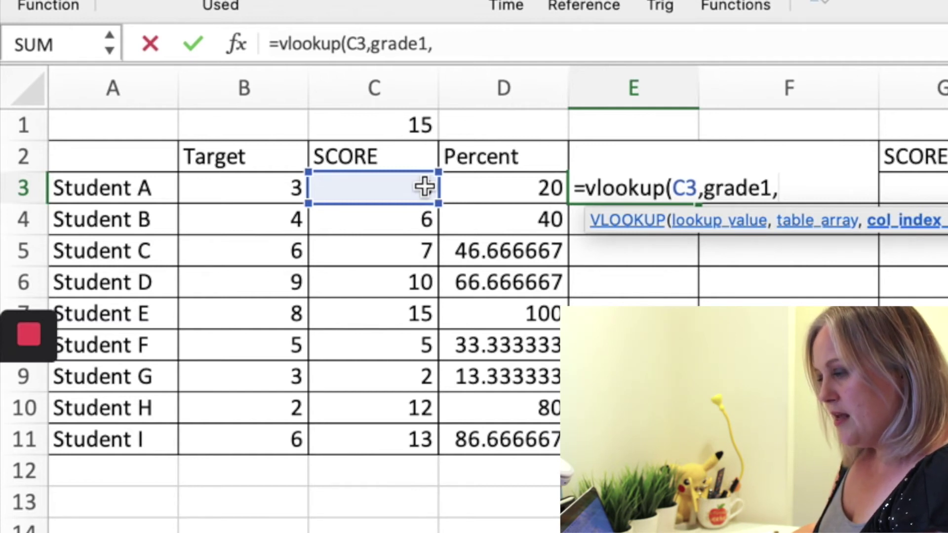
{"action": "type", "text": "3"}
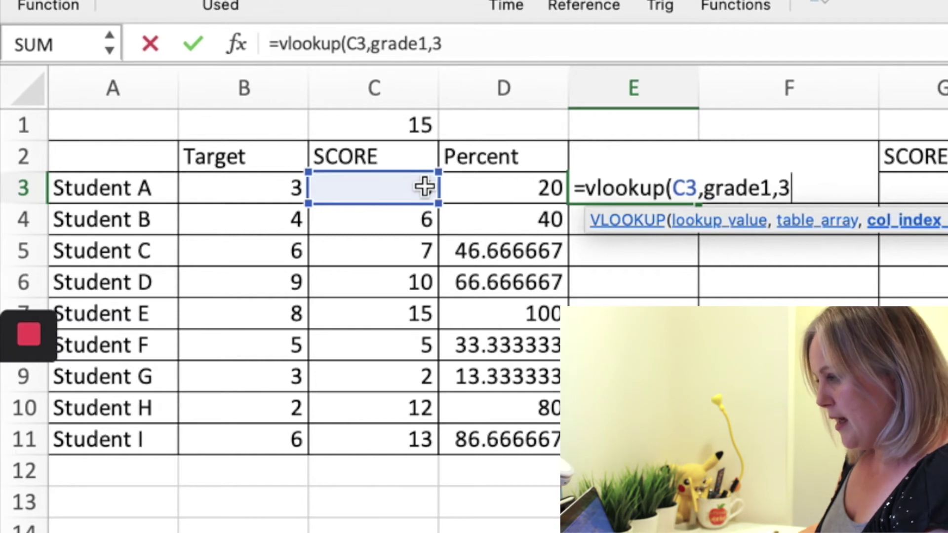
{"action": "type", "text": ",false)"}
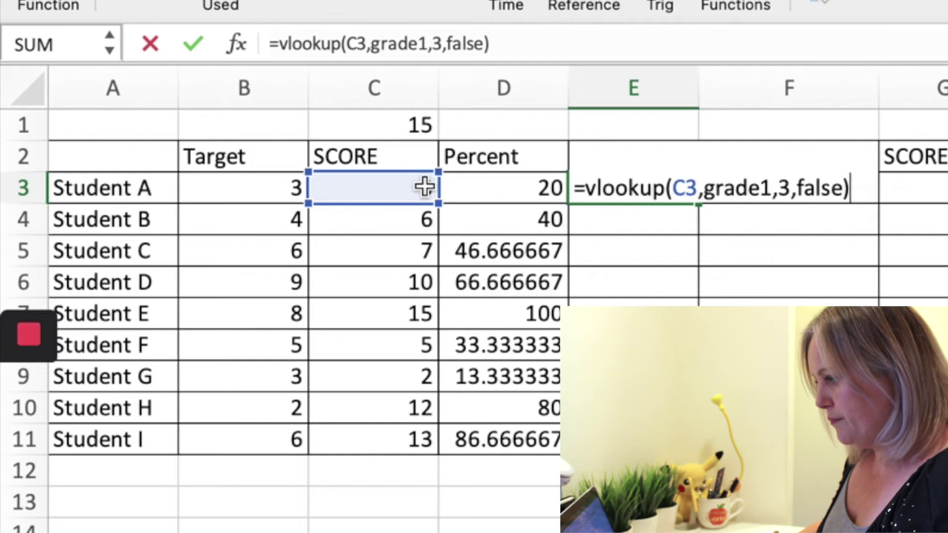
{"action": "key", "text": "Return"}
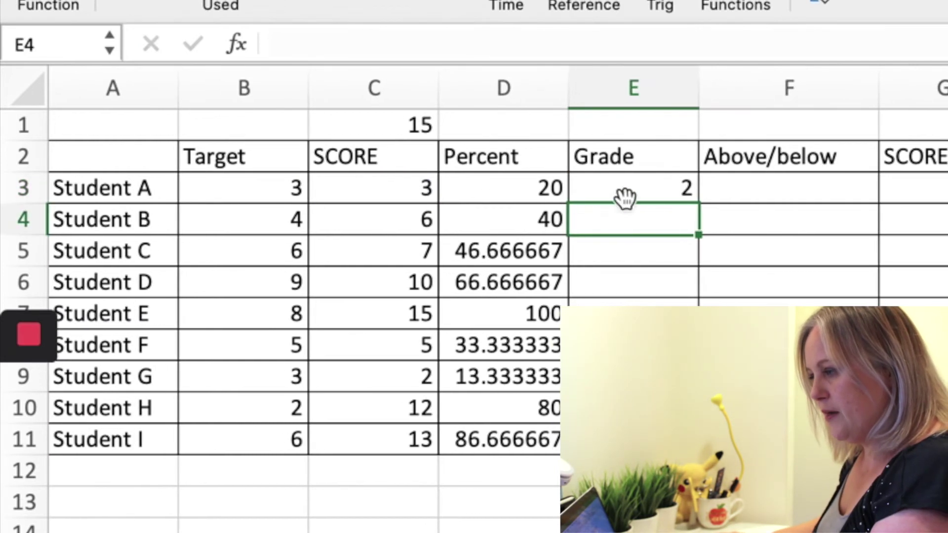
{"action": "left_click", "coordinate": [625, 195]}
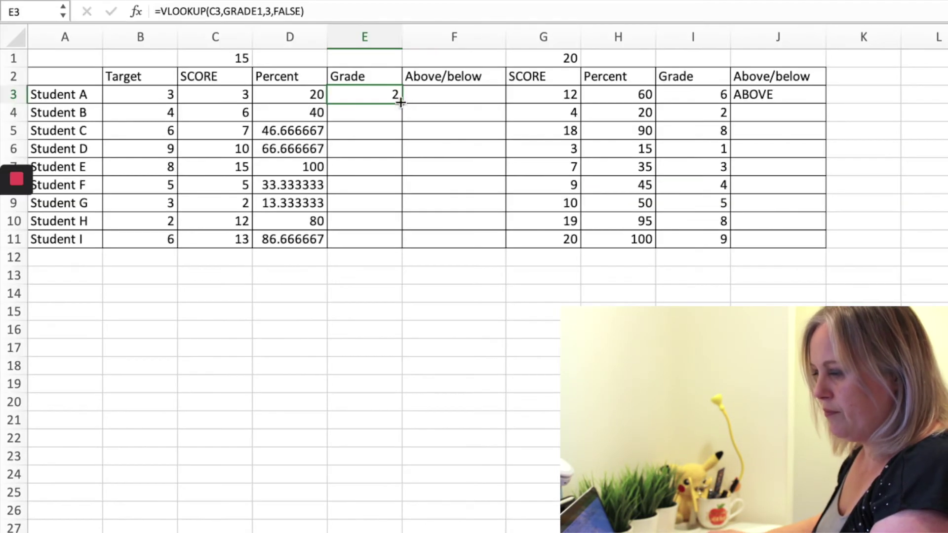
{"action": "left_click_drag", "start_coordinate": [400, 102], "coordinate": [382, 248]}
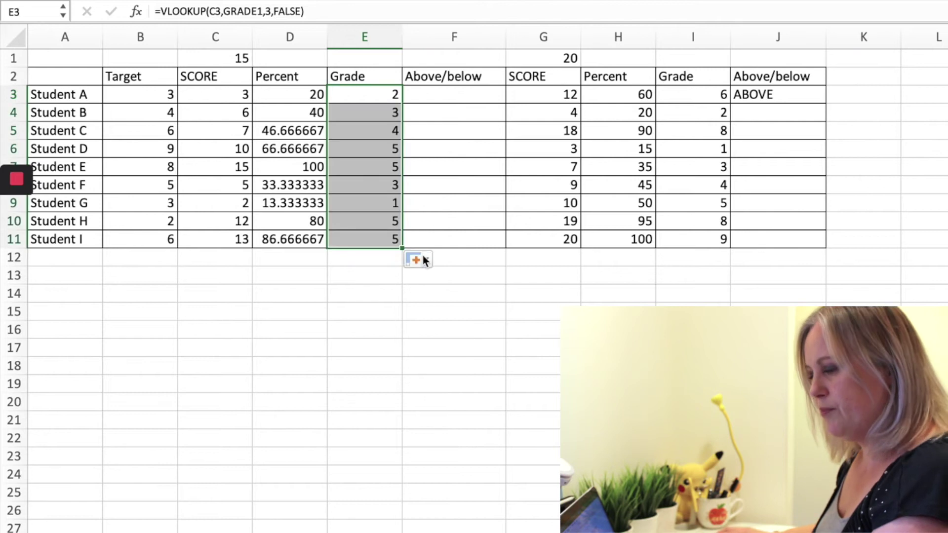
Step: Examine the Grade formula in I3 and the matching percent thresholds and grades in the two-column lookup table on the other sheet
{"action": "left_click", "coordinate": [677, 96]}
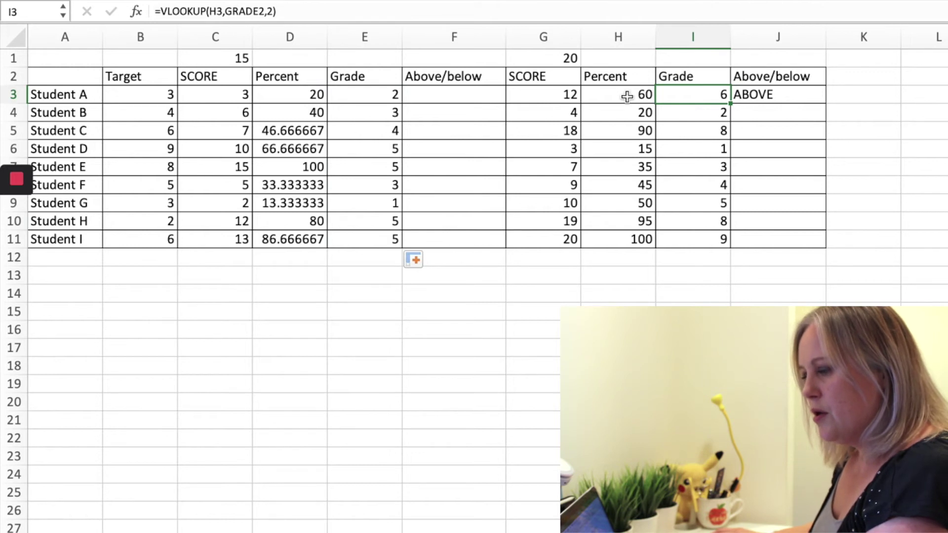
{"action": "key", "text": "ctrl+Page_Down"}
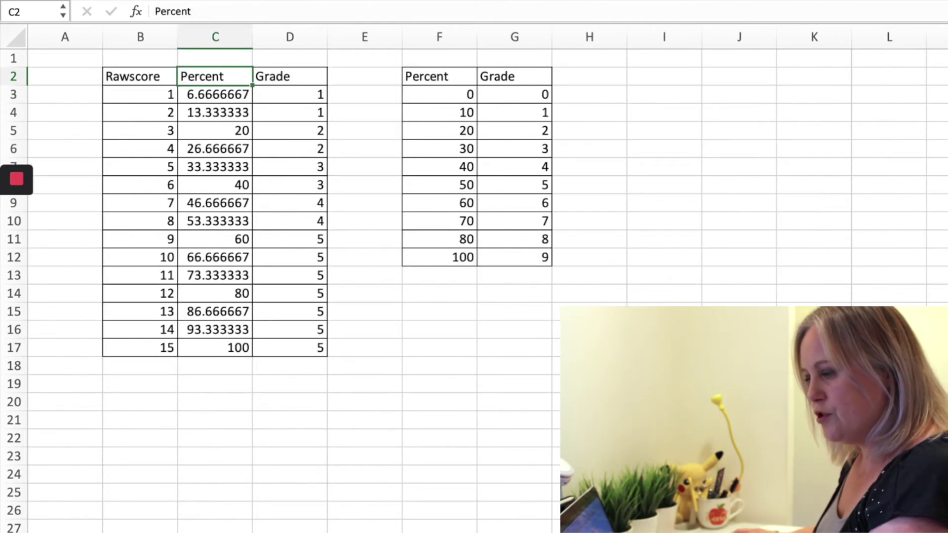
{"action": "left_click", "coordinate": [425, 95]}
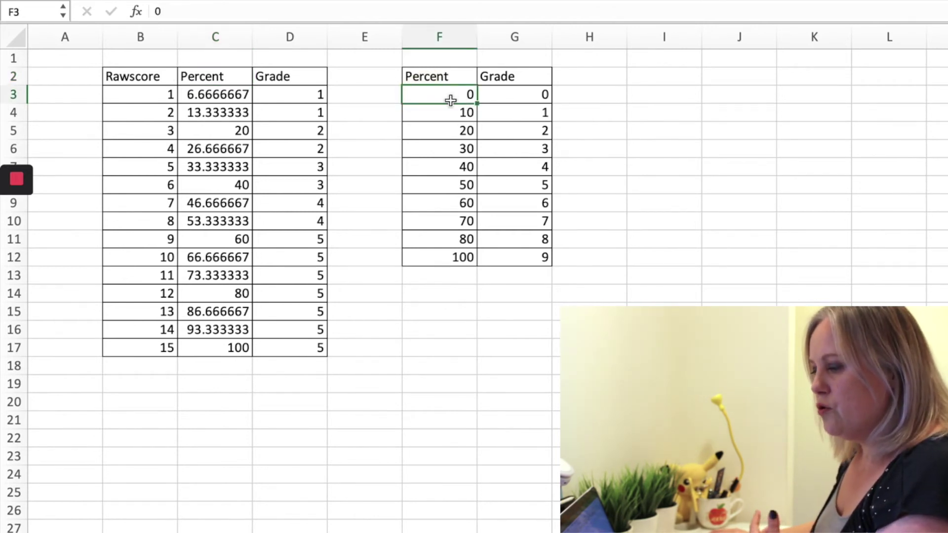
{"action": "left_click", "coordinate": [543, 94]}
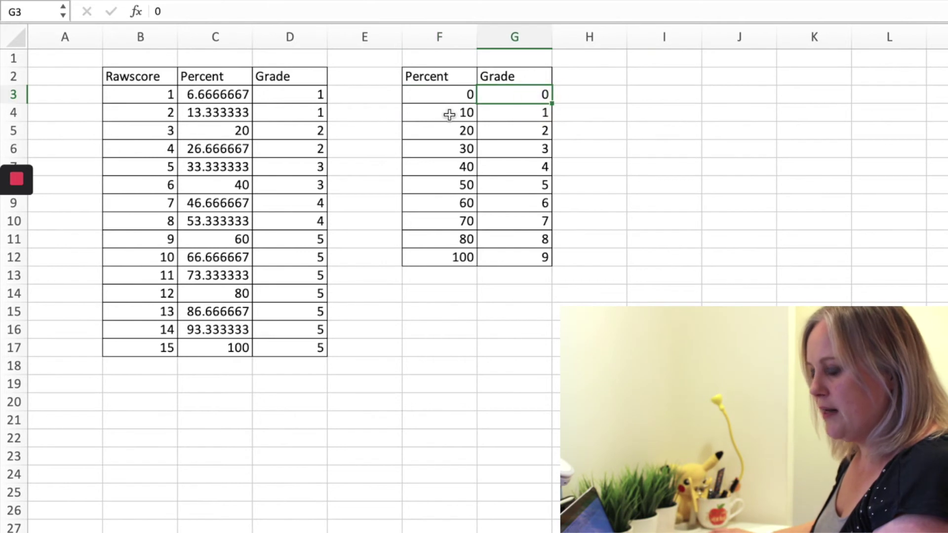
{"action": "left_click", "coordinate": [452, 113]}
{"action": "left_click", "coordinate": [540, 114]}
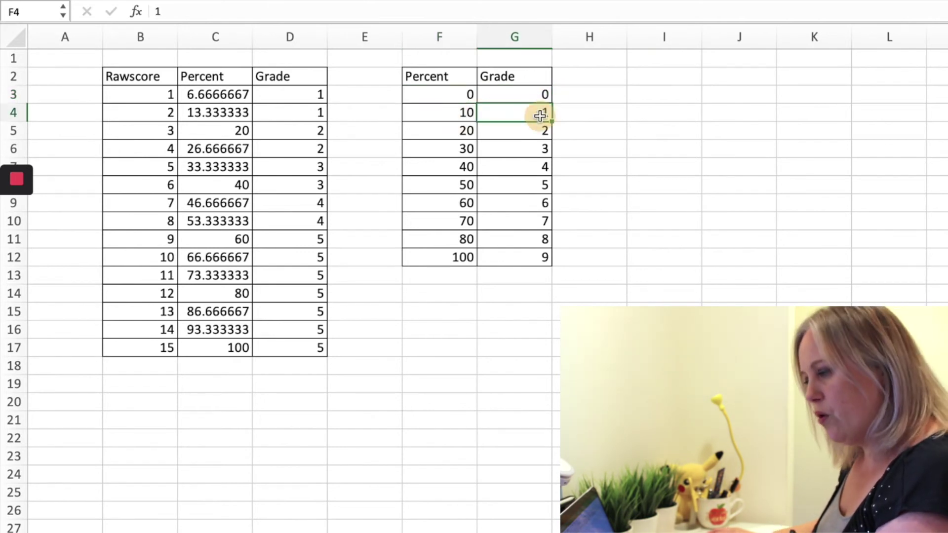
{"action": "left_click", "coordinate": [463, 130]}
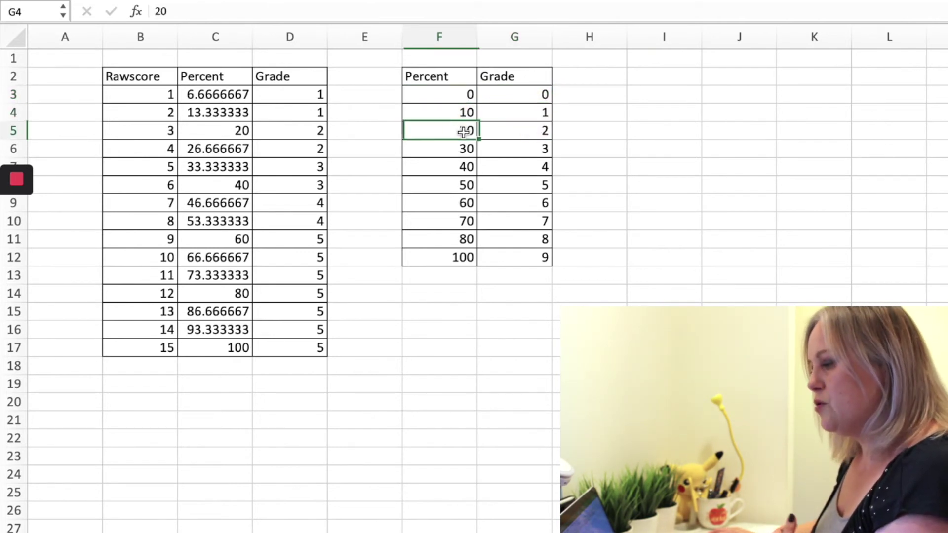
{"action": "left_click", "coordinate": [531, 132]}
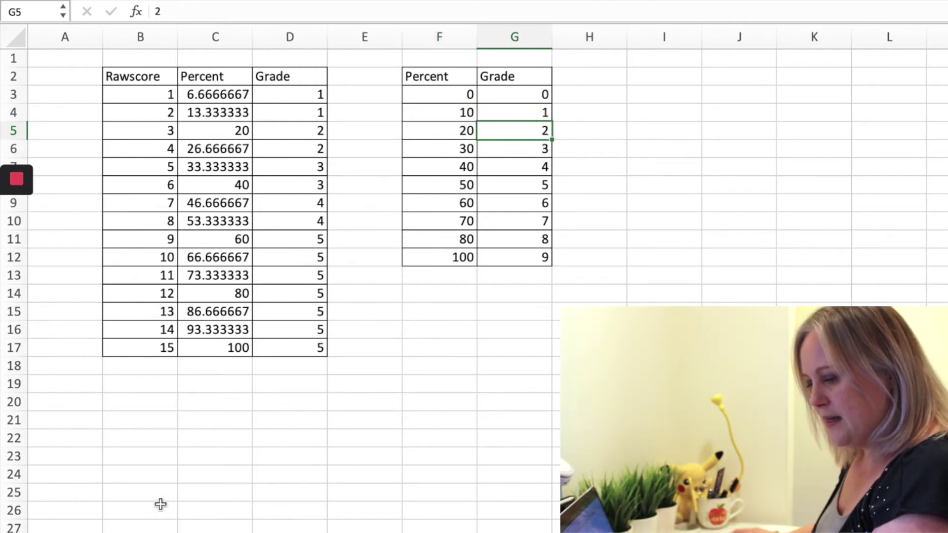
Step: On the marks sheet, add TRUE as the fourth VLOOKUP argument in I3, giving =VLOOKUP(H3,GRADE2,2,TRUE), and fill it down to I11
{"action": "left_click", "coordinate": [157, 532]}
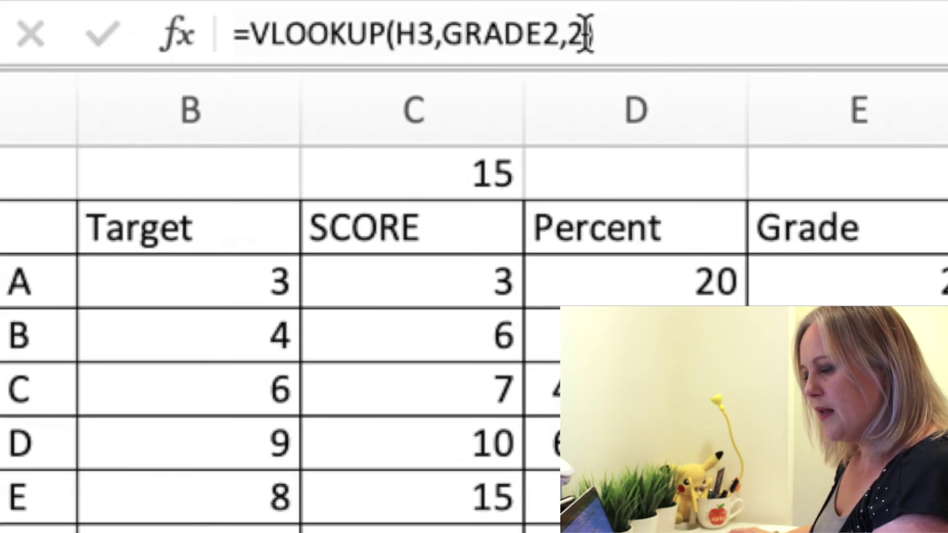
{"action": "left_click", "coordinate": [270, 10]}
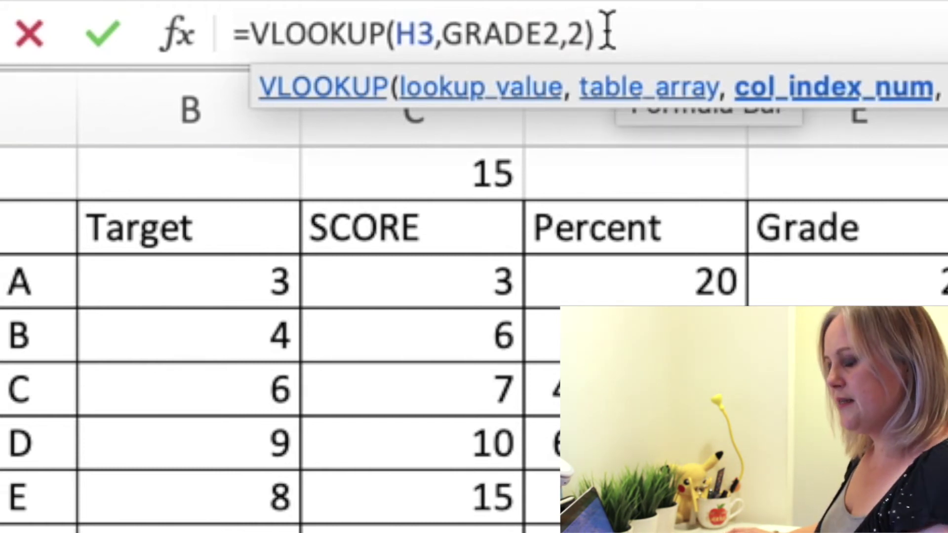
{"action": "type", "text": ","}
{"action": "type", "text": "True"}
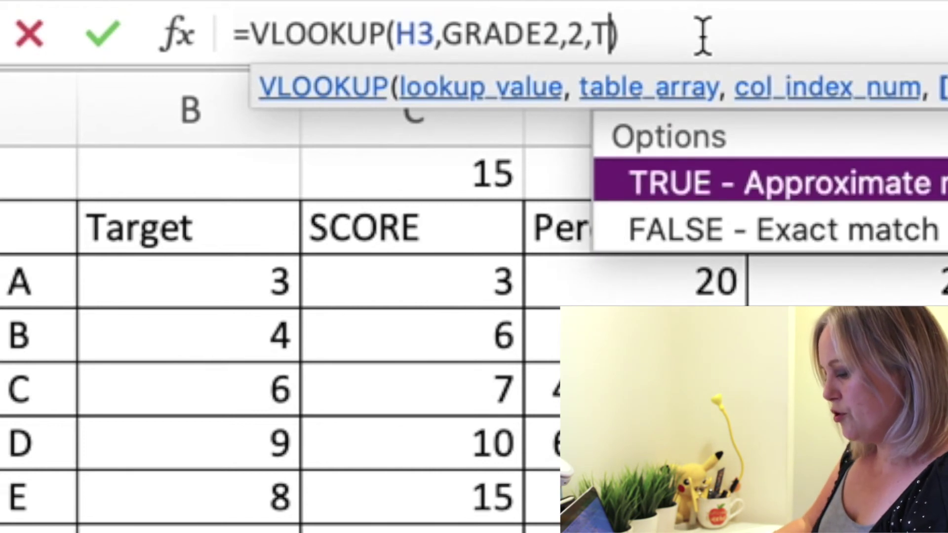
{"action": "key", "text": "Return"}
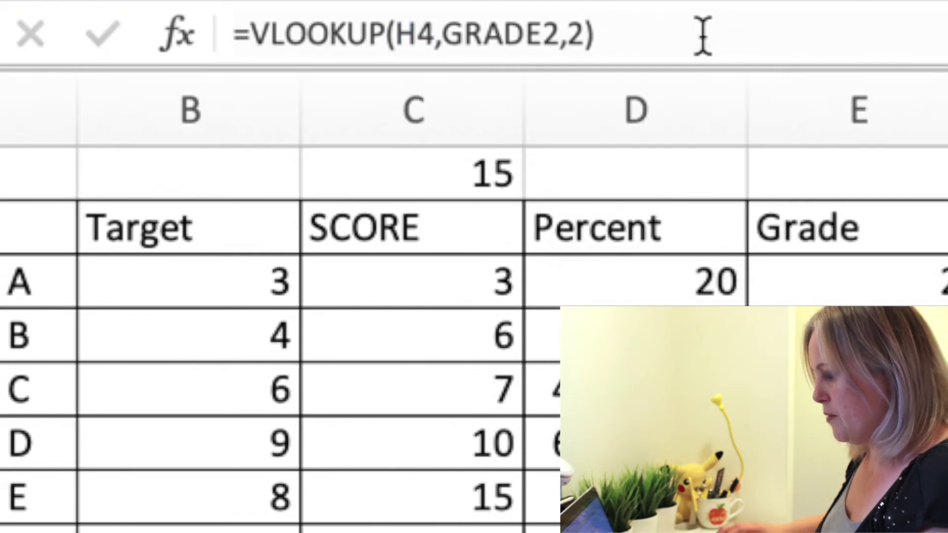
{"action": "key", "text": "Up"}
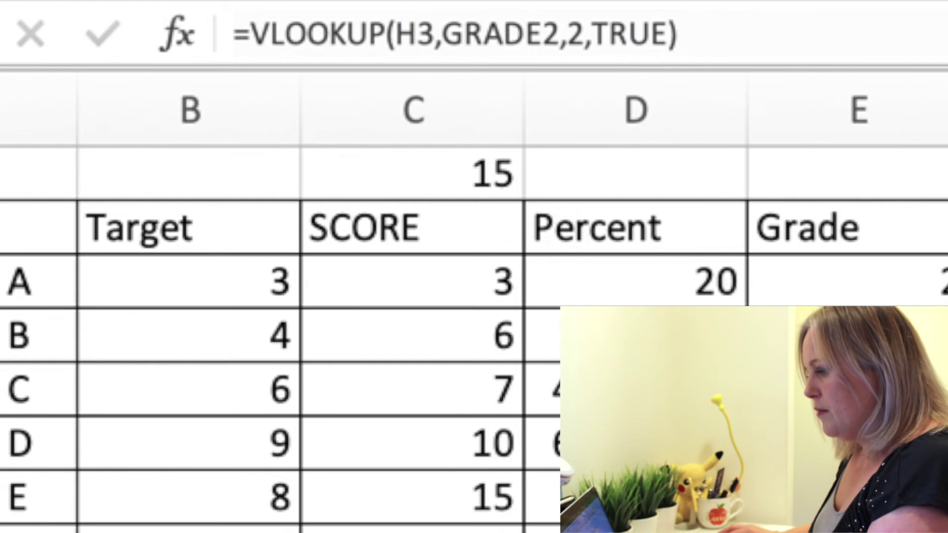
{"action": "left_click_drag", "start_coordinate": [730, 103], "coordinate": [720, 242]}
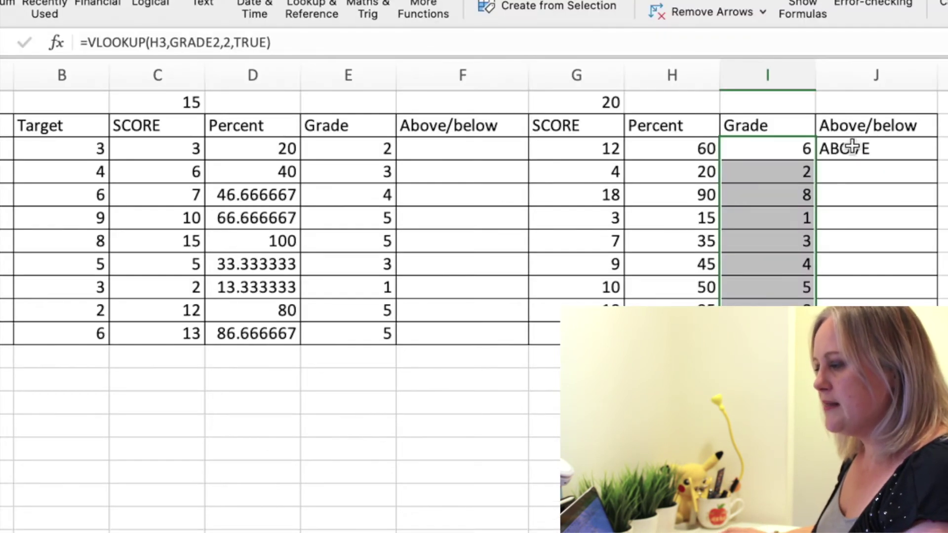
Step: Examine the nested IF formula in J3 that compares the grade in I3 with the target in B3
{"action": "left_click", "coordinate": [760, 93]}
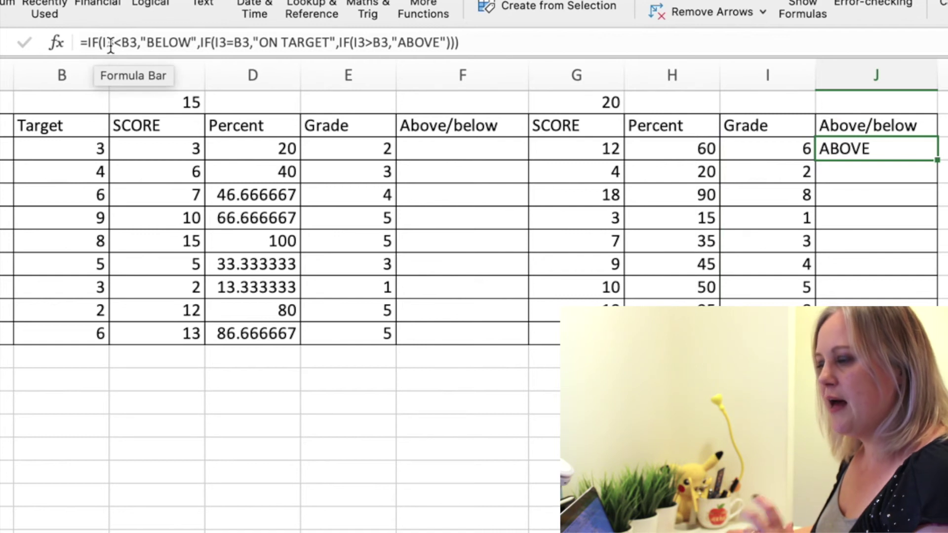
{"action": "left_click", "coordinate": [145, 43]}
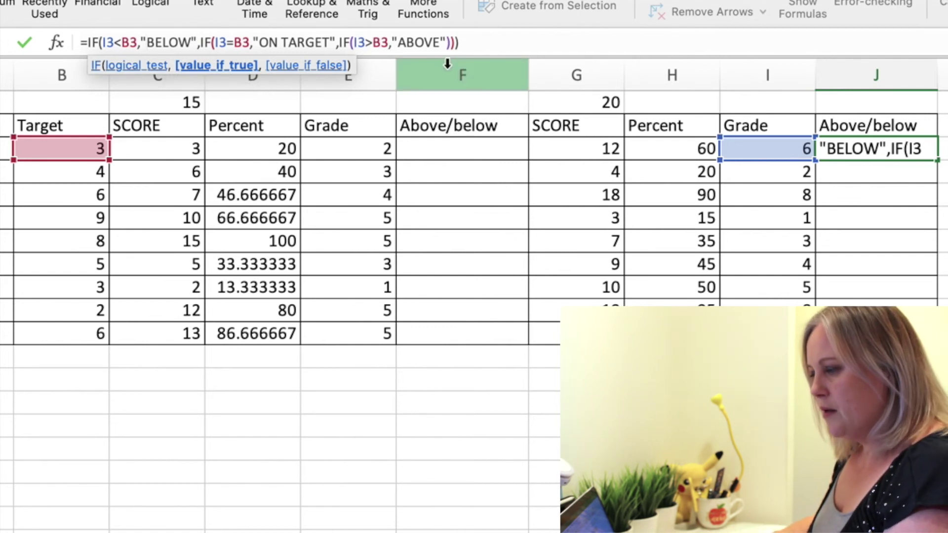
{"action": "key", "text": "Return"}
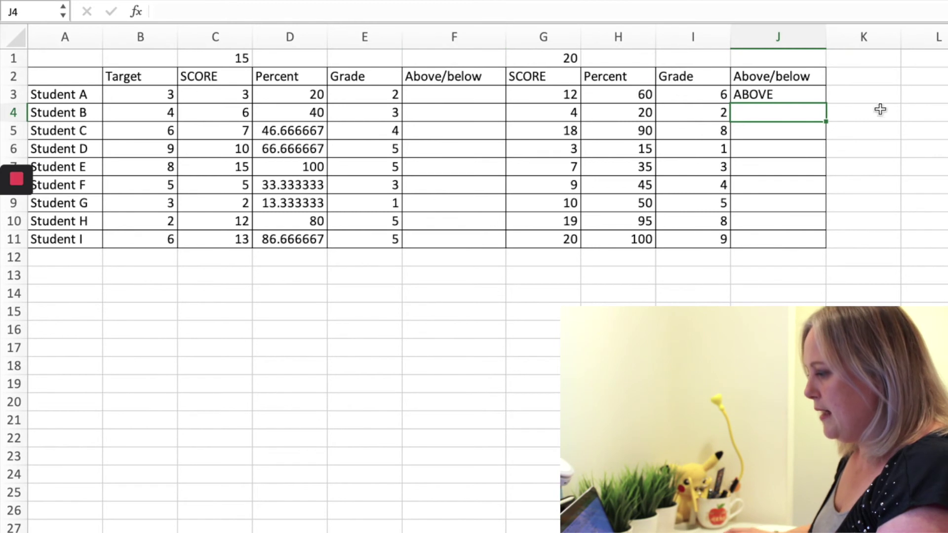
Step: Fill the nested IF formula in the second Above/below column from J3 down to J11
{"action": "left_click", "coordinate": [814, 90]}
{"action": "left_click_drag", "start_coordinate": [826, 103], "coordinate": [807, 250]}
Step: Copy the text of the nested IF formula in J3 and paste it into F3, the first cell of the other Above/below column
{"action": "left_click", "coordinate": [776, 98]}
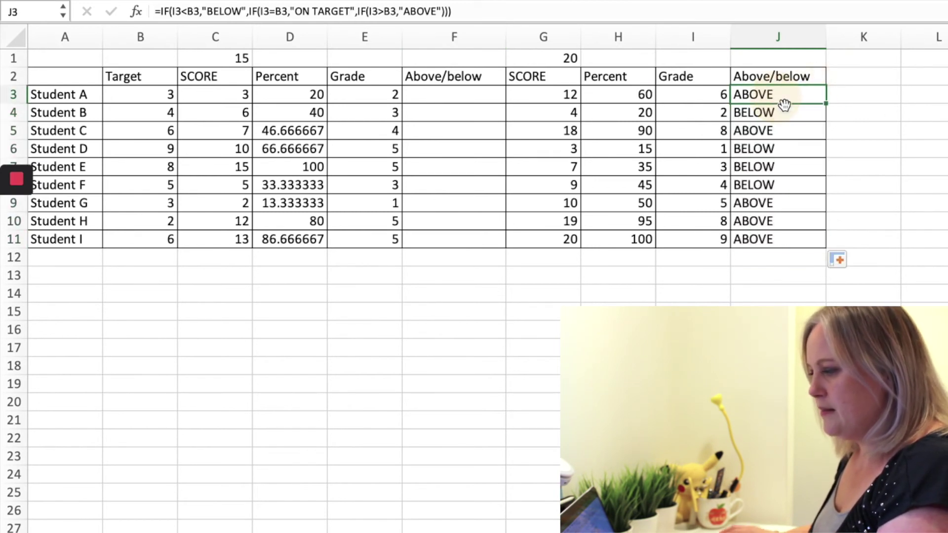
{"action": "left_click_drag", "start_coordinate": [511, 11], "coordinate": [151, 10]}
{"action": "key", "text": "ctrl+c"}
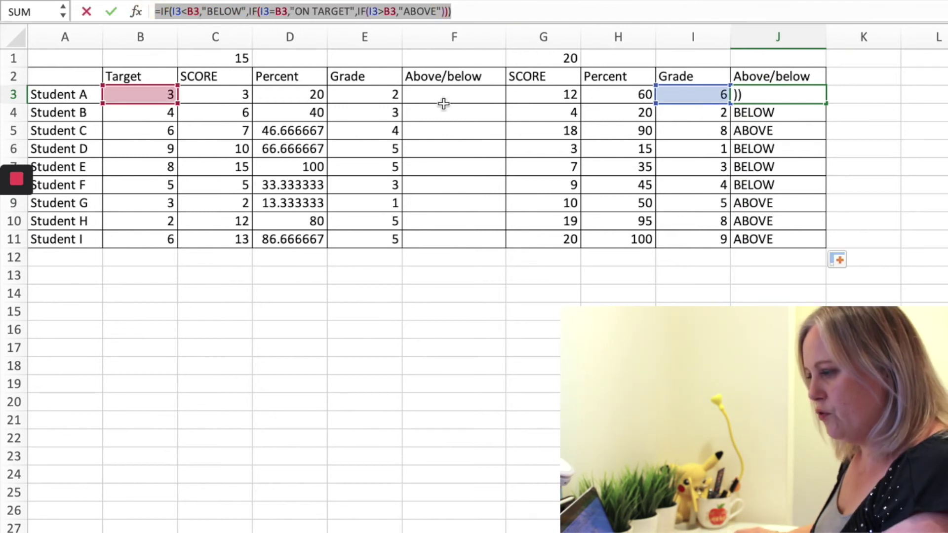
{"action": "left_click", "coordinate": [111, 11]}
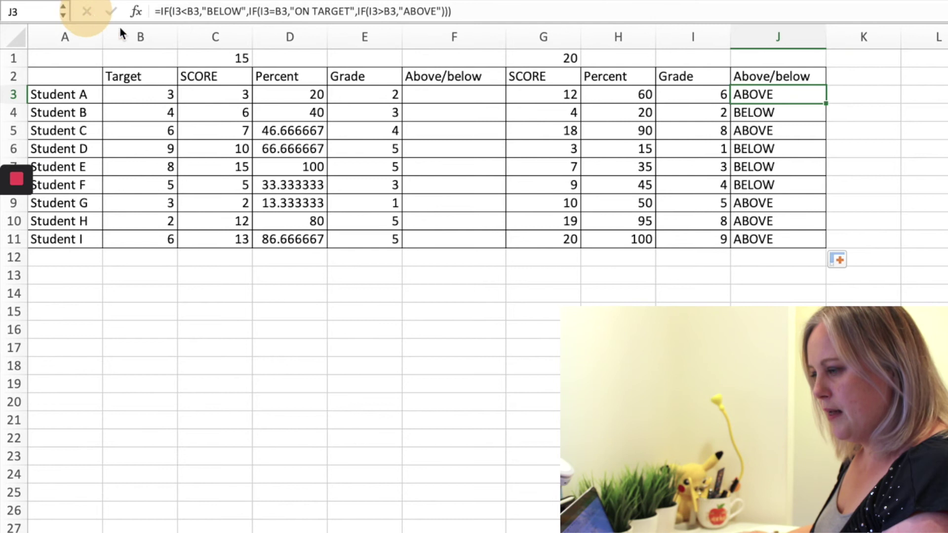
{"action": "left_click", "coordinate": [431, 97]}
{"action": "left_click", "coordinate": [184, 11]}
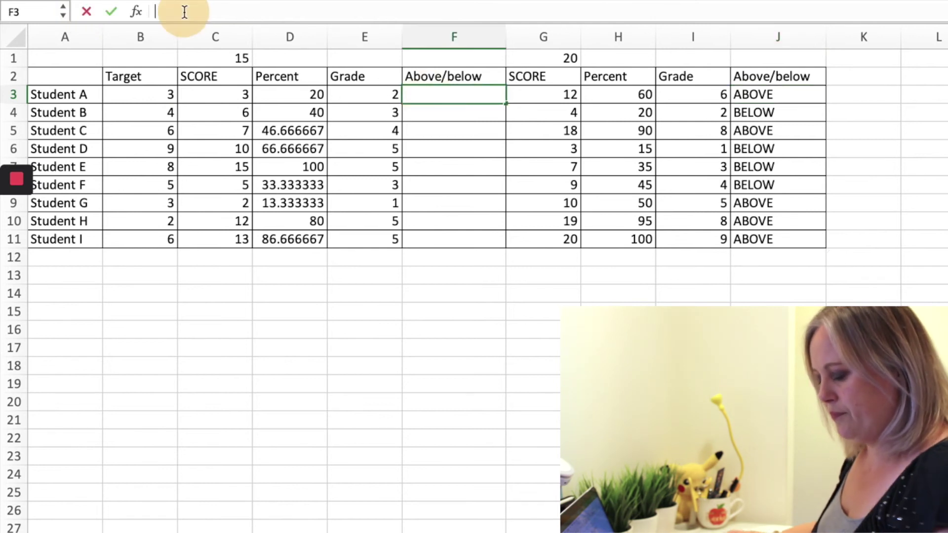
{"action": "key", "text": "ctrl+v"}
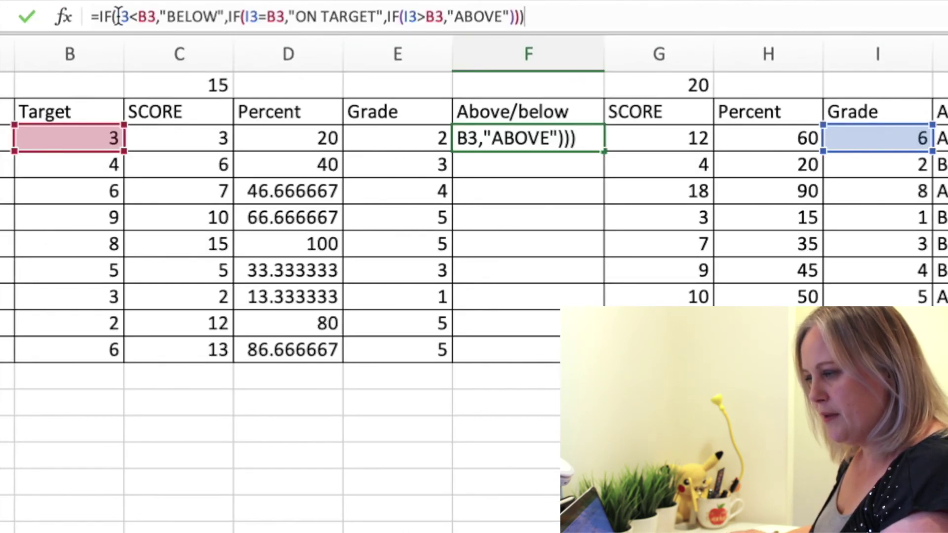
Step: Replace the three I3 references in the F3 formula with E3 and fill it down to F11
{"action": "left_click", "coordinate": [120, 16]}
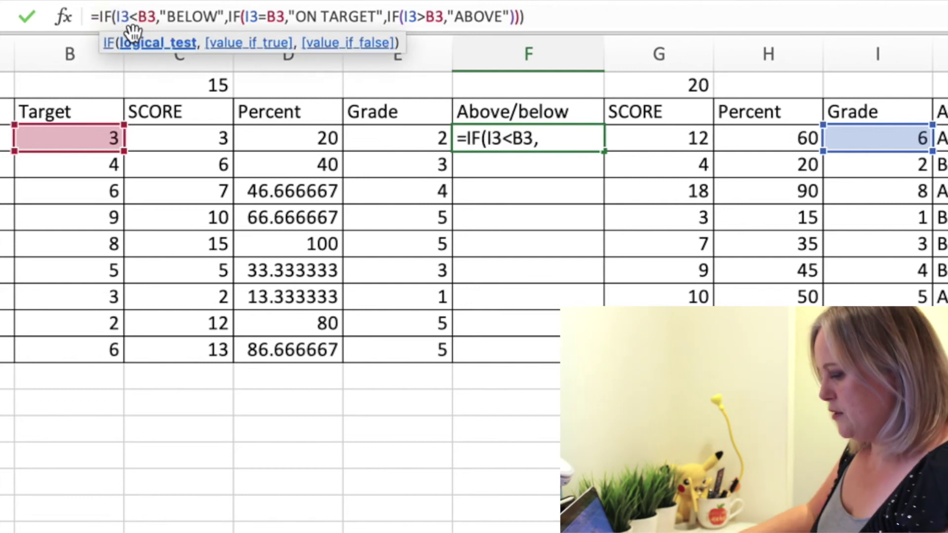
{"action": "key", "text": "BackSpace"}
{"action": "type", "text": "E"}
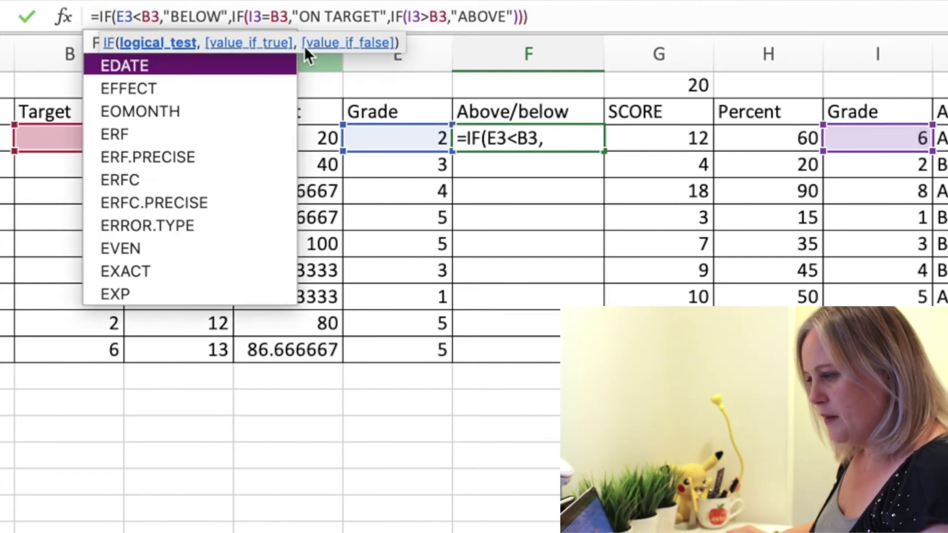
{"action": "left_click", "coordinate": [254, 17]}
{"action": "key", "text": "BackSpace"}
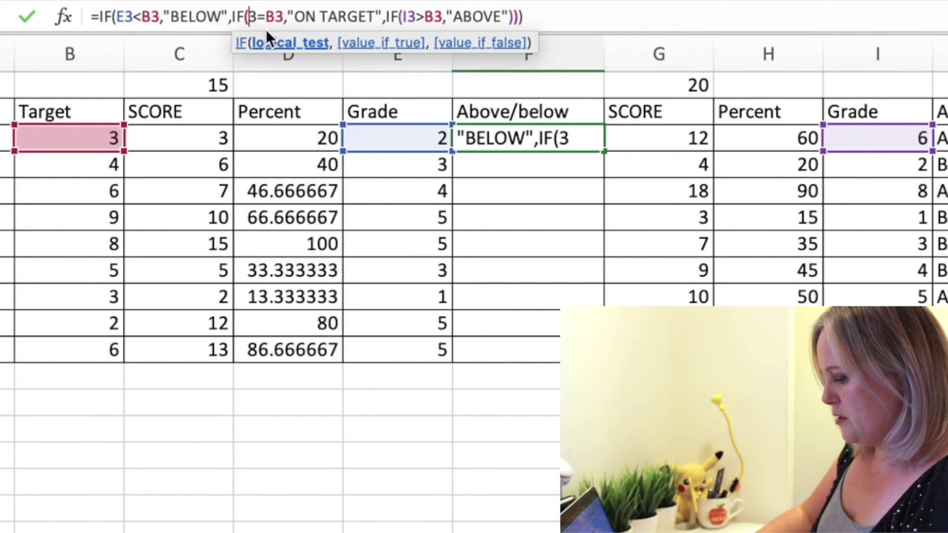
{"action": "type", "text": "E"}
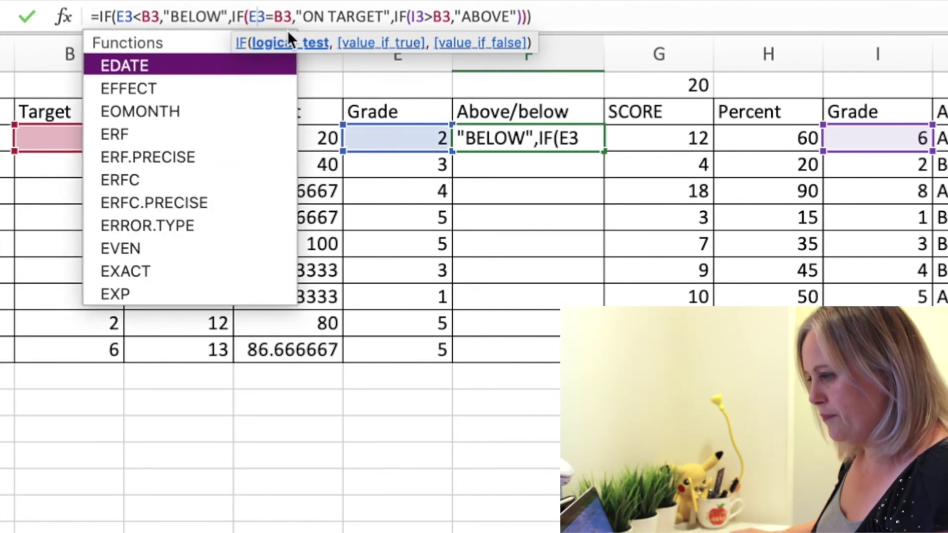
{"action": "left_click", "coordinate": [422, 16]}
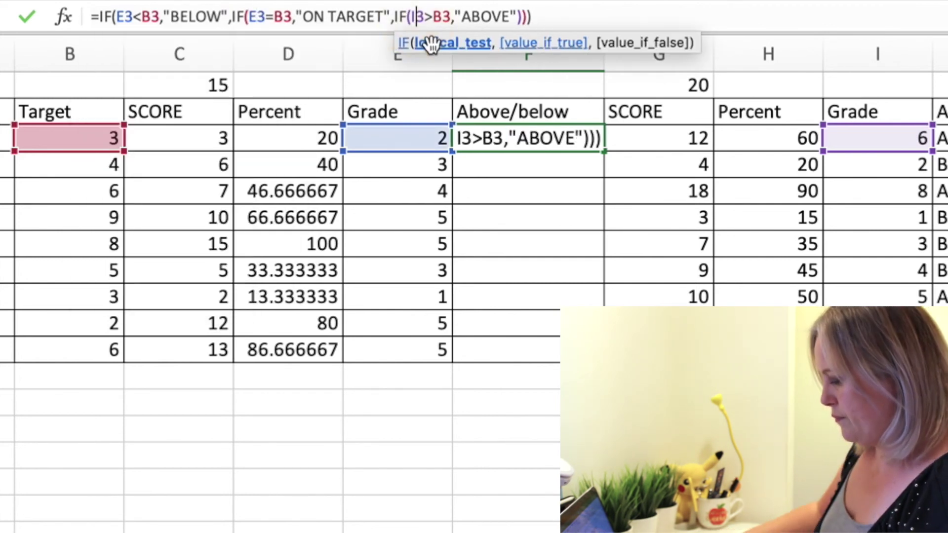
{"action": "key", "text": "BackSpace"}
{"action": "type", "text": "E"}
{"action": "key", "text": "Return"}
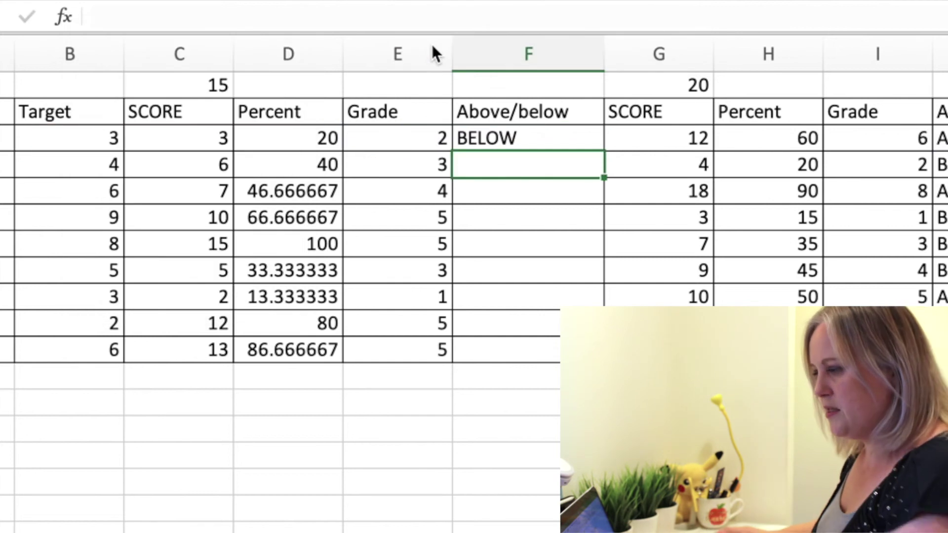
{"action": "left_click", "coordinate": [551, 140]}
{"action": "left_click_drag", "start_coordinate": [603, 152], "coordinate": [583, 351]}
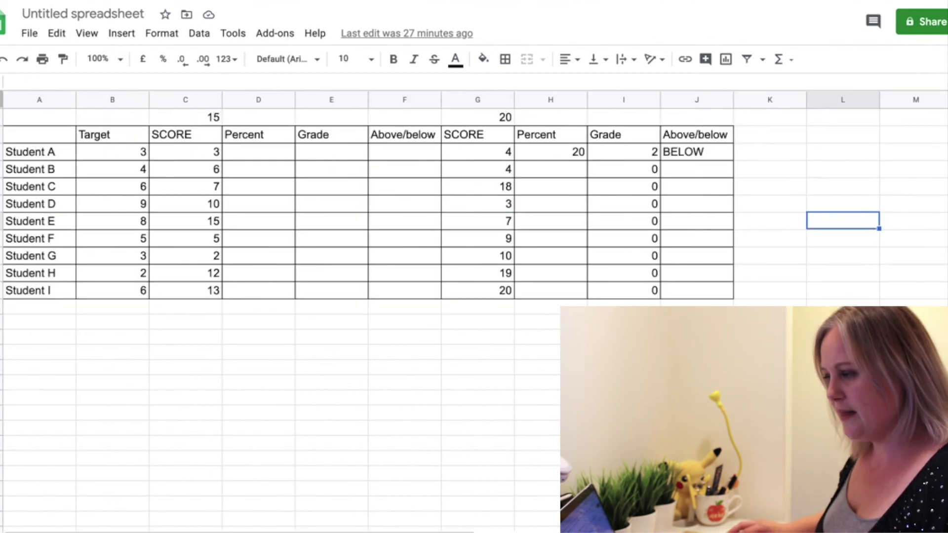
Step: In the Google Sheets version, try filling the relative Percent formula =G3/G1*100 from H3 down to H11 and inspect H4
{"action": "left_click", "coordinate": [565, 154]}
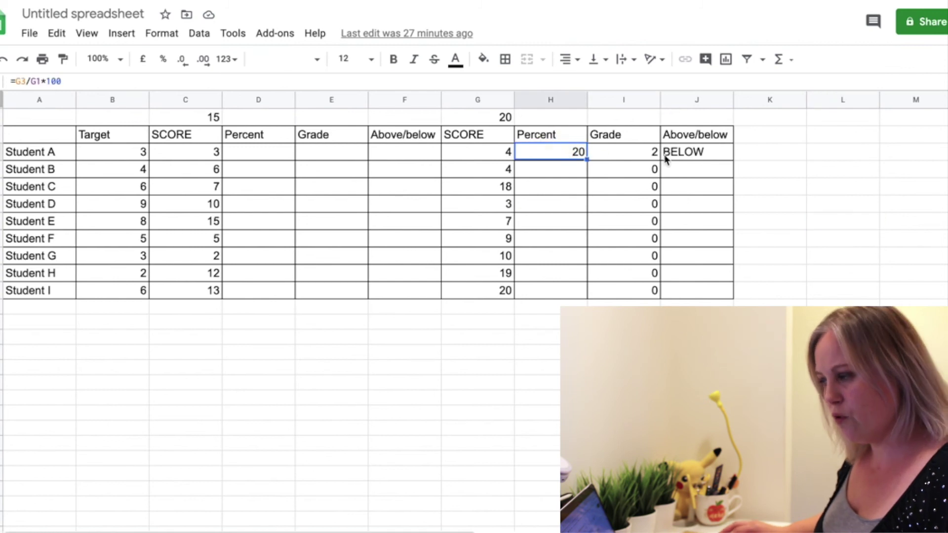
{"action": "left_click", "coordinate": [649, 152]}
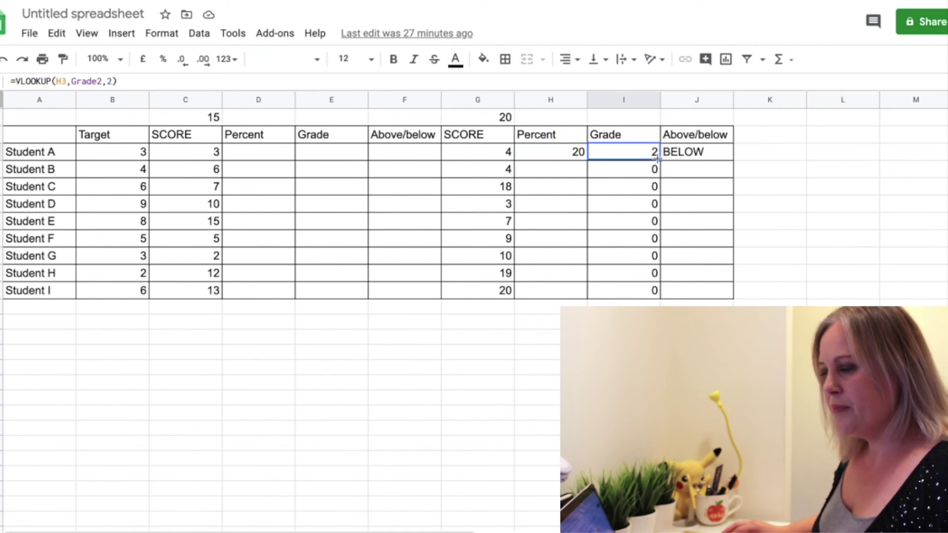
{"action": "left_click", "coordinate": [573, 158]}
{"action": "left_click_drag", "start_coordinate": [587, 160], "coordinate": [586, 298]}
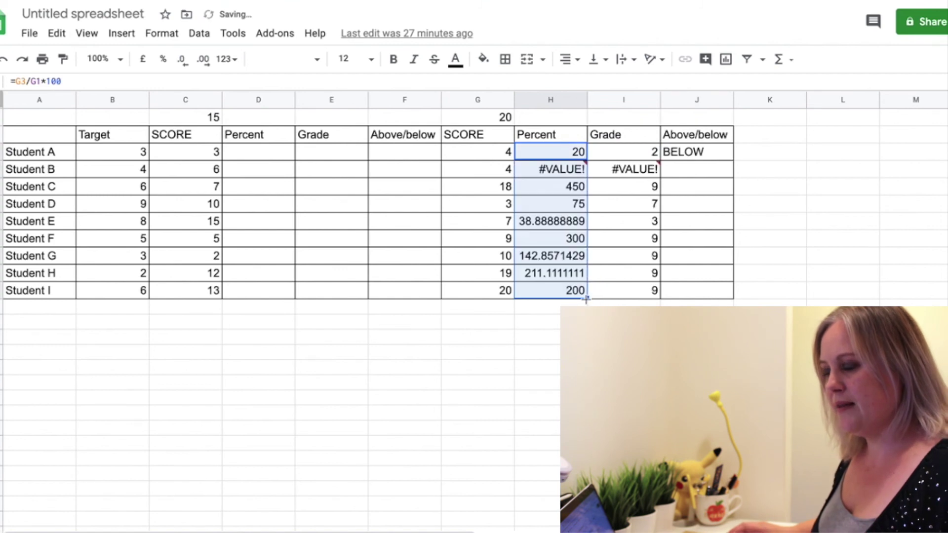
{"action": "left_click", "coordinate": [574, 173]}
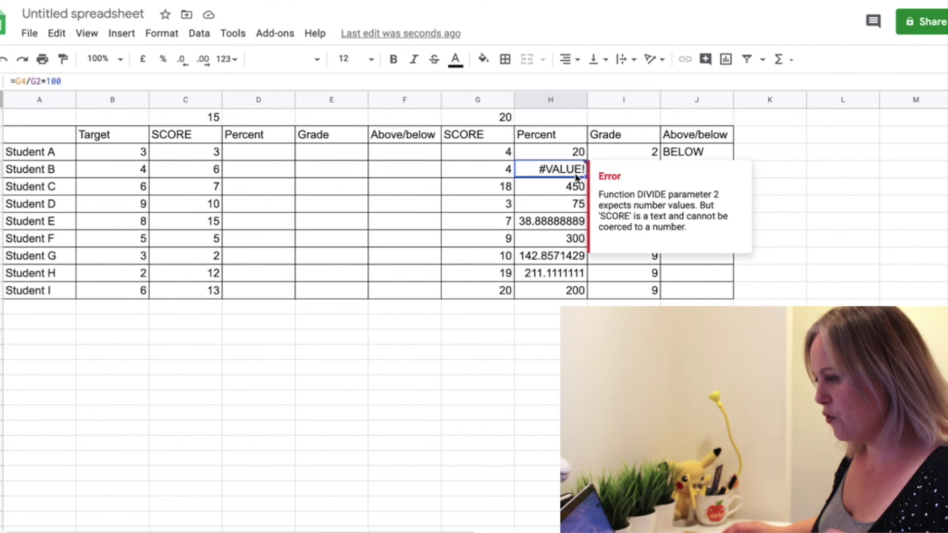
Step: Make the G1 reference in H3 absolute, giving =G3/$G$1*100, and fill the formula down to H11
{"action": "left_click", "coordinate": [569, 157]}
{"action": "mouse_move", "coordinate": [566, 170]}
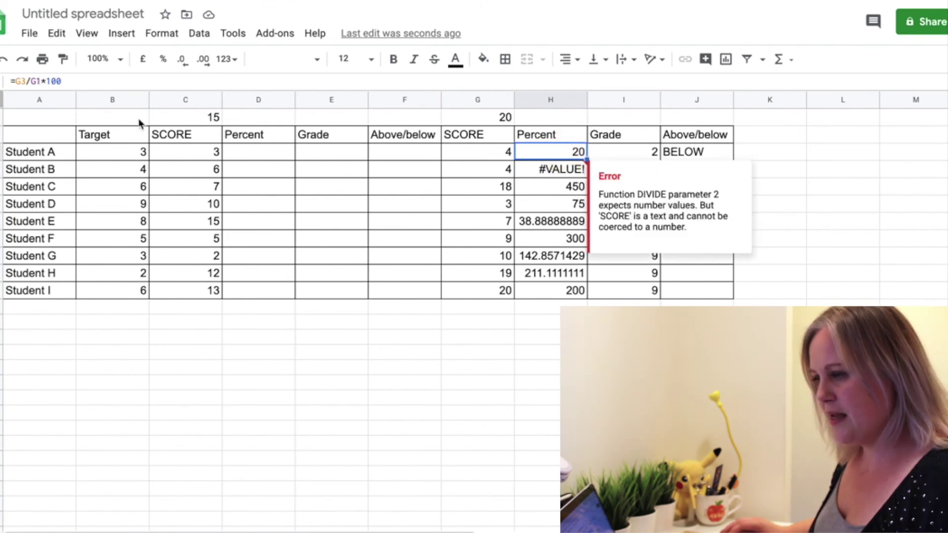
{"action": "left_click", "coordinate": [35, 83]}
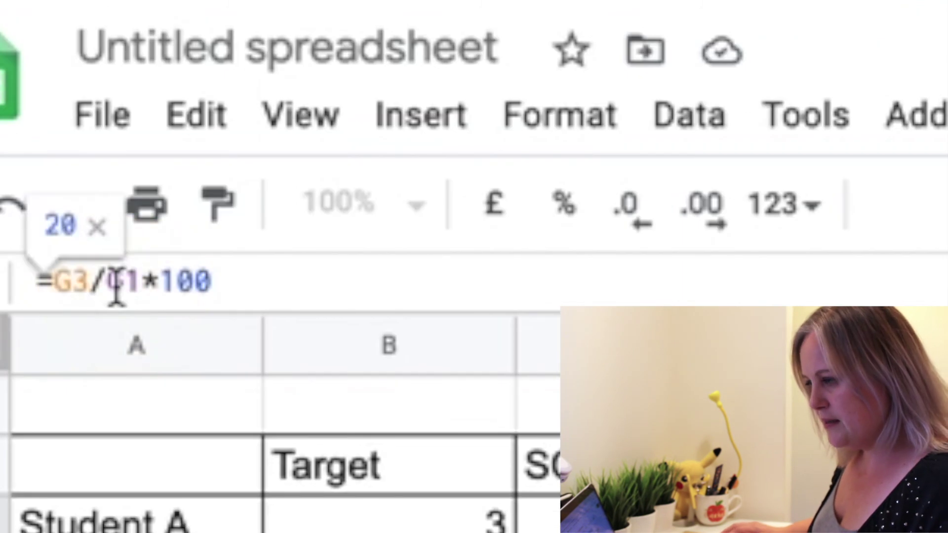
{"action": "type", "text": "$"}
{"action": "key", "text": "Right"}
{"action": "type", "text": "%"}
{"action": "key", "text": "BackSpace"}
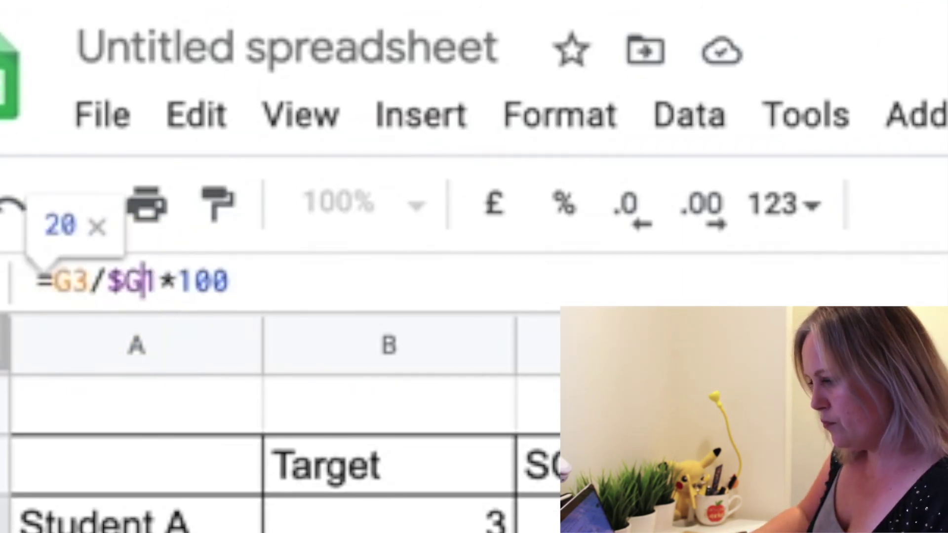
{"action": "type", "text": "$"}
{"action": "key", "text": "Return"}
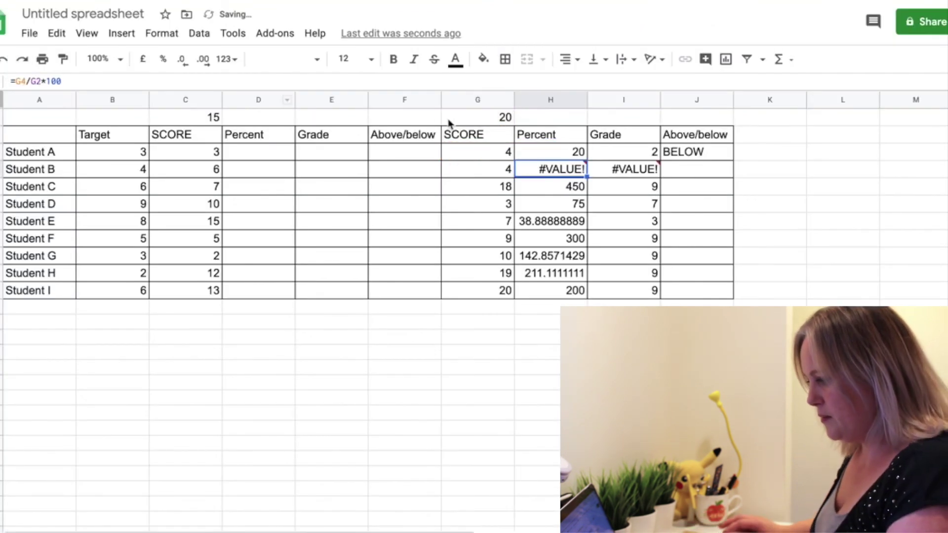
{"action": "left_click", "coordinate": [579, 155]}
{"action": "left_click_drag", "start_coordinate": [585, 159], "coordinate": [567, 291]}
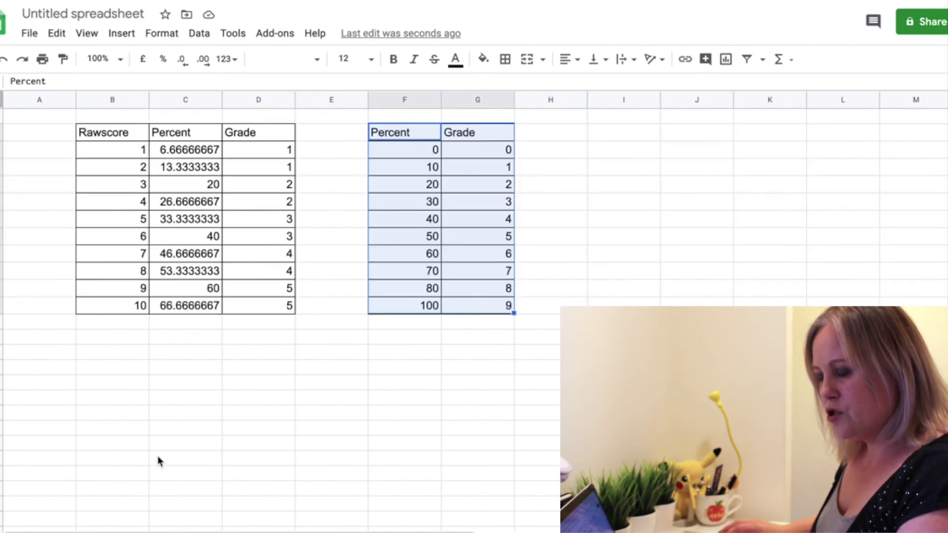
Step: On the lookup sheet, define the Rawscore, Percent and Grade table B2:D12 as a named range called GRADE1
{"action": "left_click", "coordinate": [98, 138]}
{"action": "left_click_drag", "start_coordinate": [97, 138], "coordinate": [265, 312]}
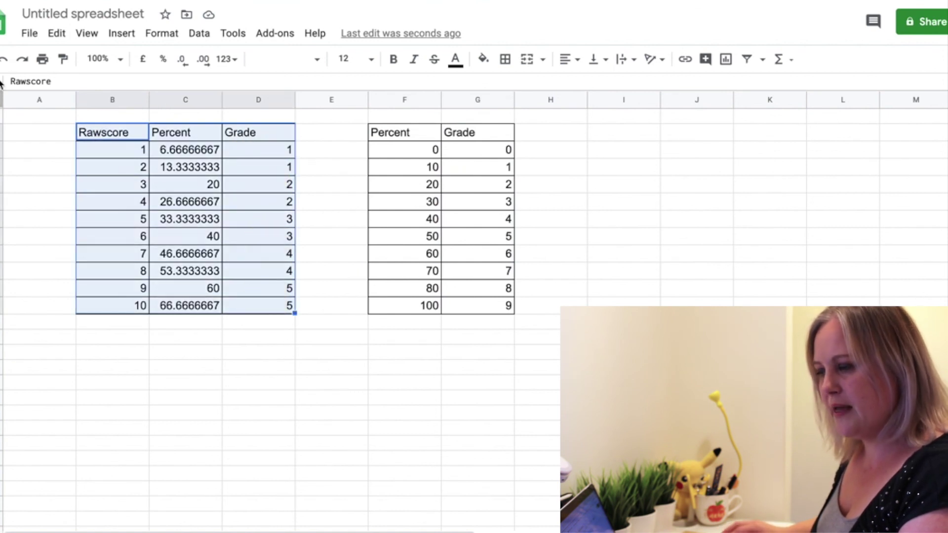
{"action": "left_click", "coordinate": [159, 33]}
{"action": "mouse_move", "coordinate": [203, 37]}
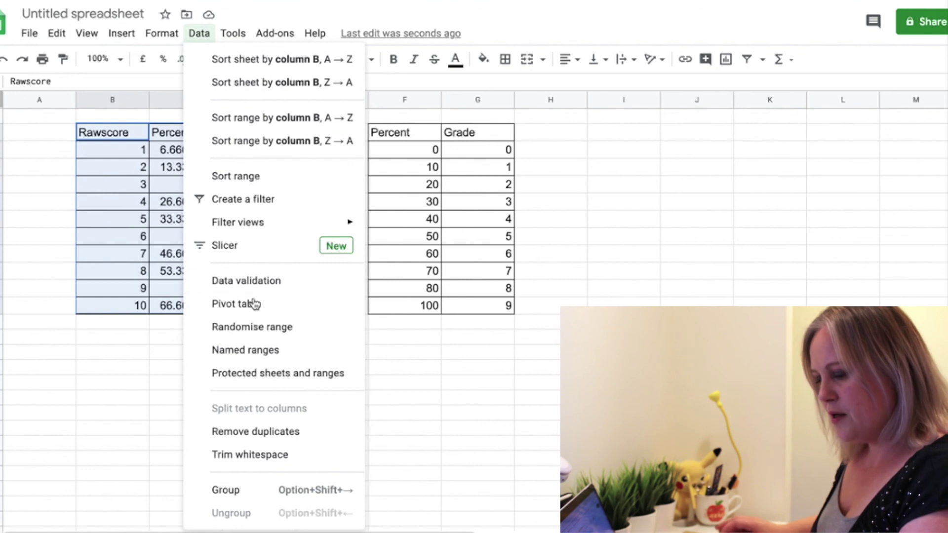
{"action": "left_click", "coordinate": [252, 350]}
{"action": "type", "text": "GRADE1"}
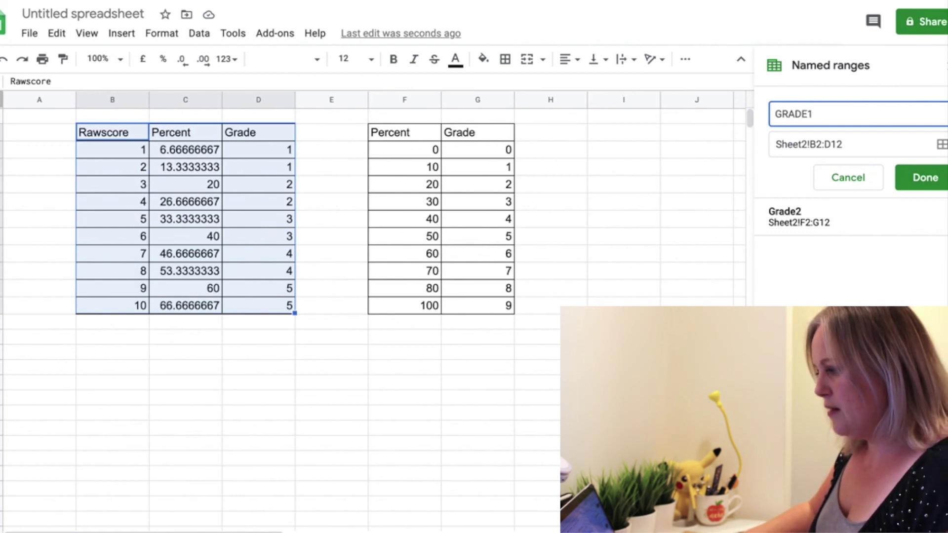
{"action": "key", "text": "Return"}
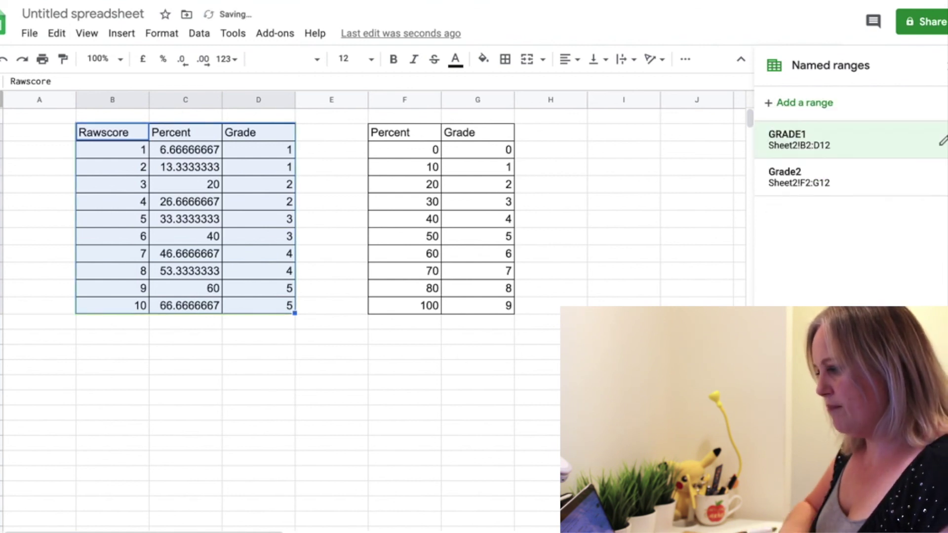